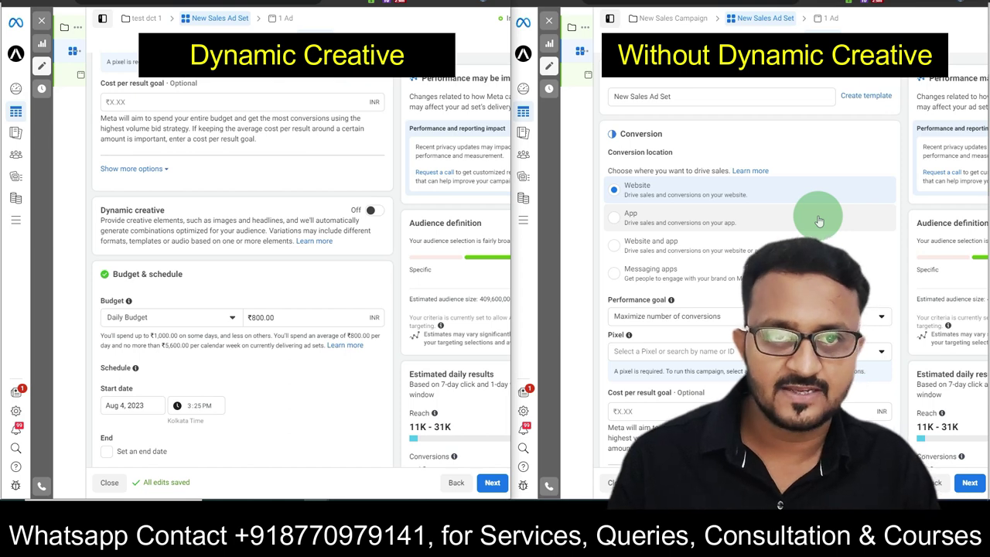
Compare the conversion, dynamic creative and budget settings of the two campaigns' ad sets.
scroll(242, 228, up, 5)
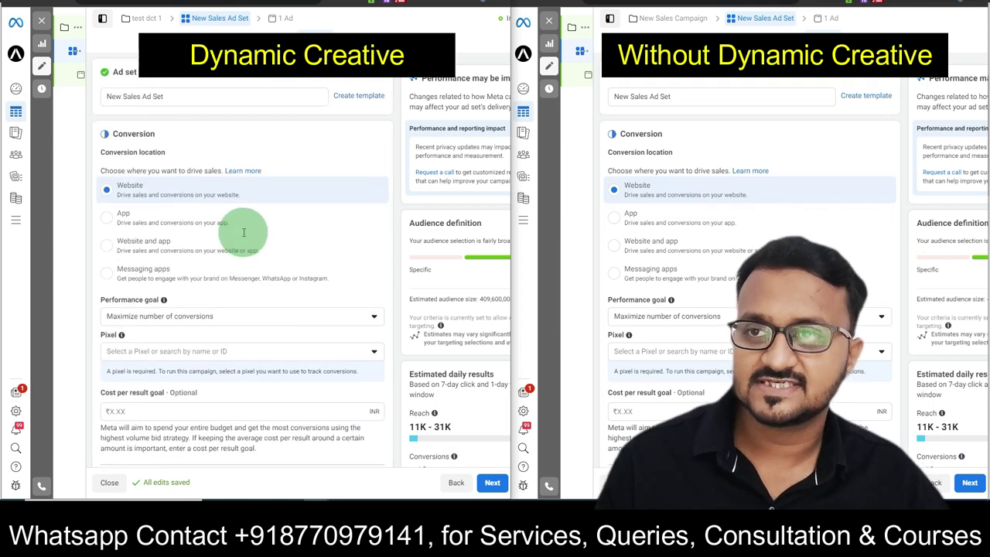
scroll(730, 212, down, 6)
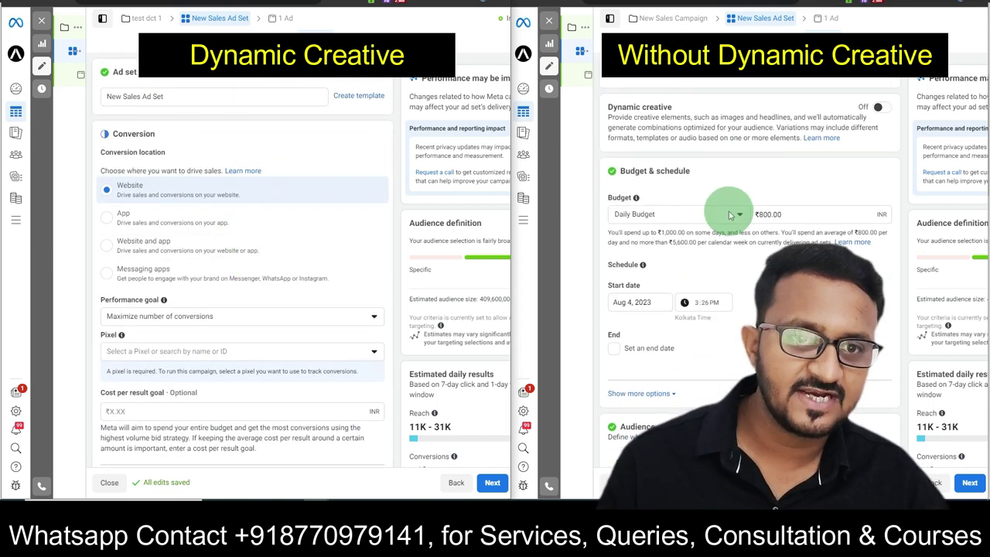
scroll(730, 213, up, 6)
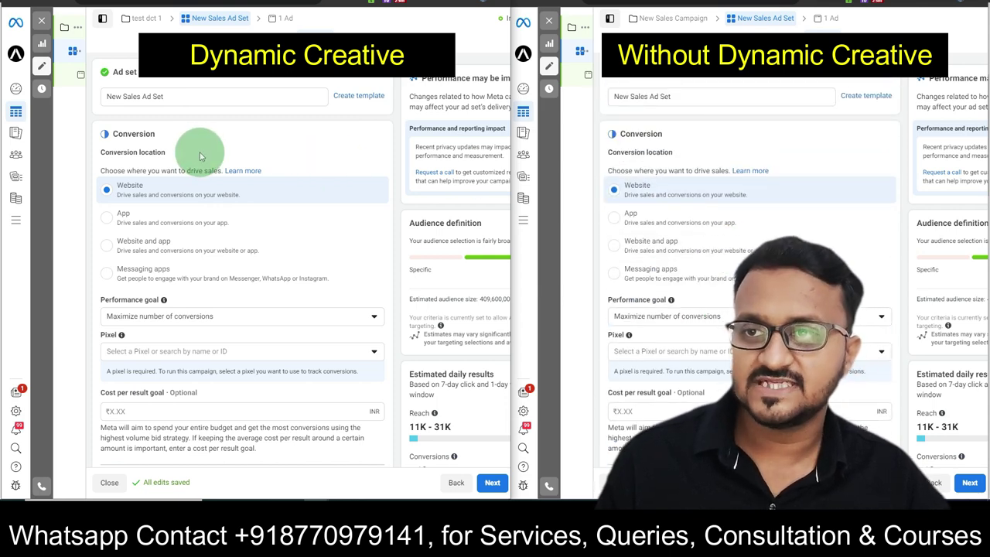
scroll(200, 155, down, 1)
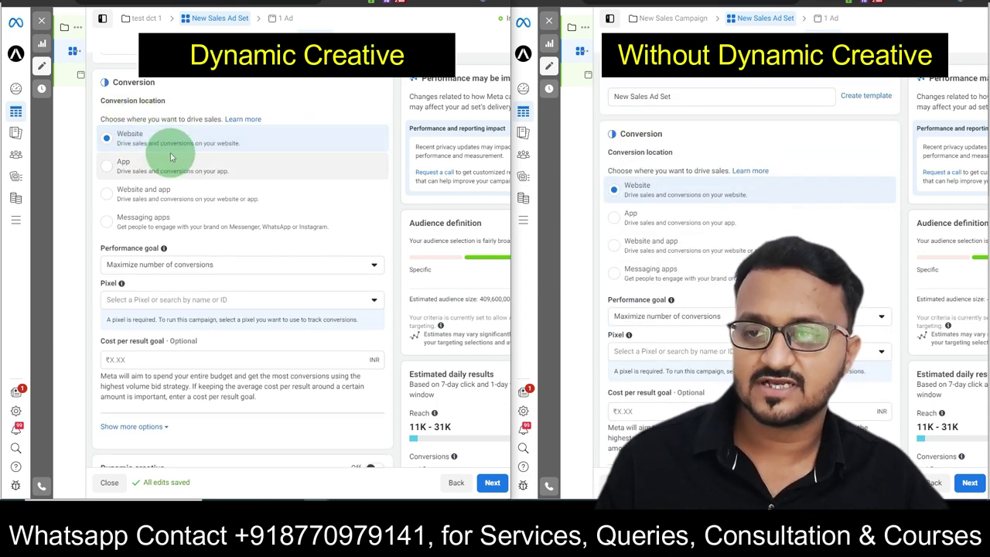
scroll(172, 157, down, 2)
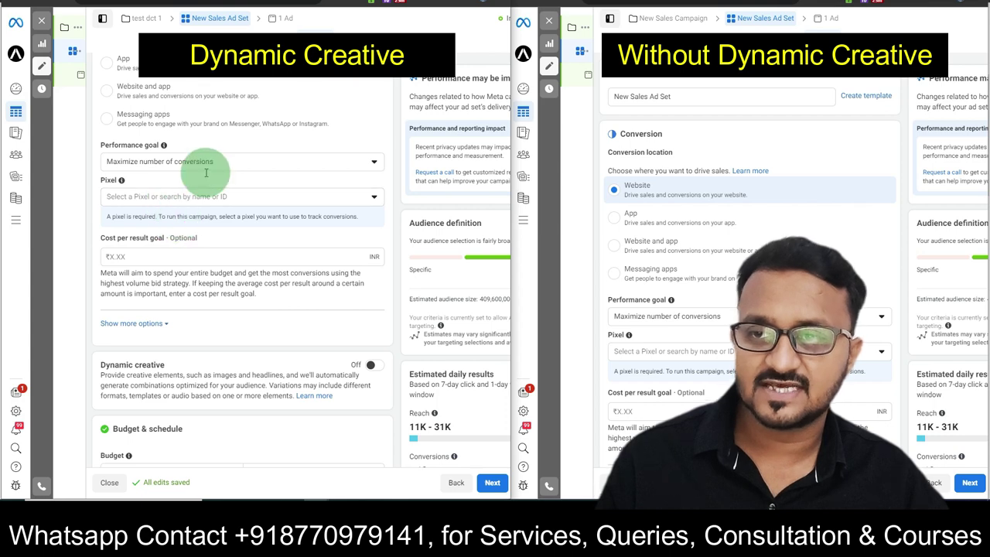
scroll(206, 173, down, 2)
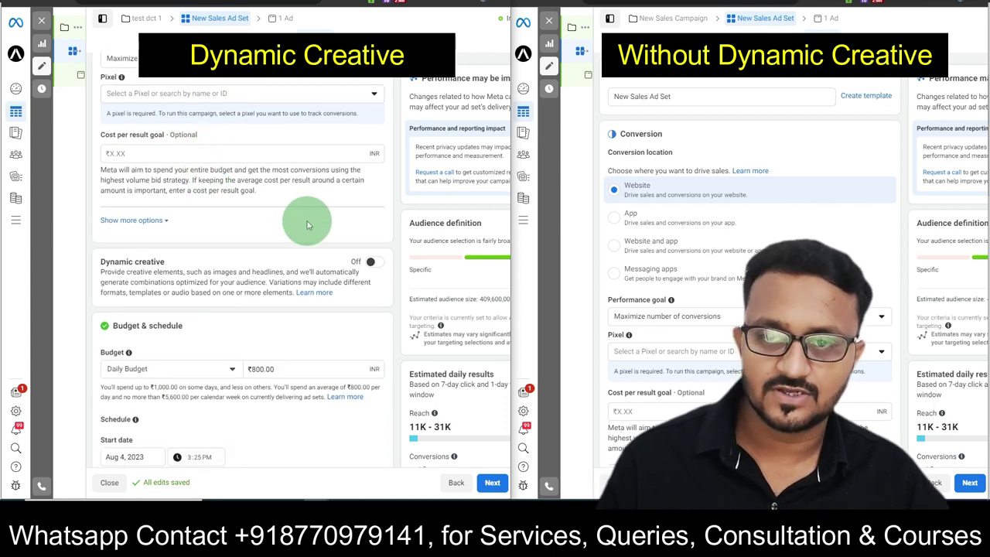
scroll(307, 225, down, 1)
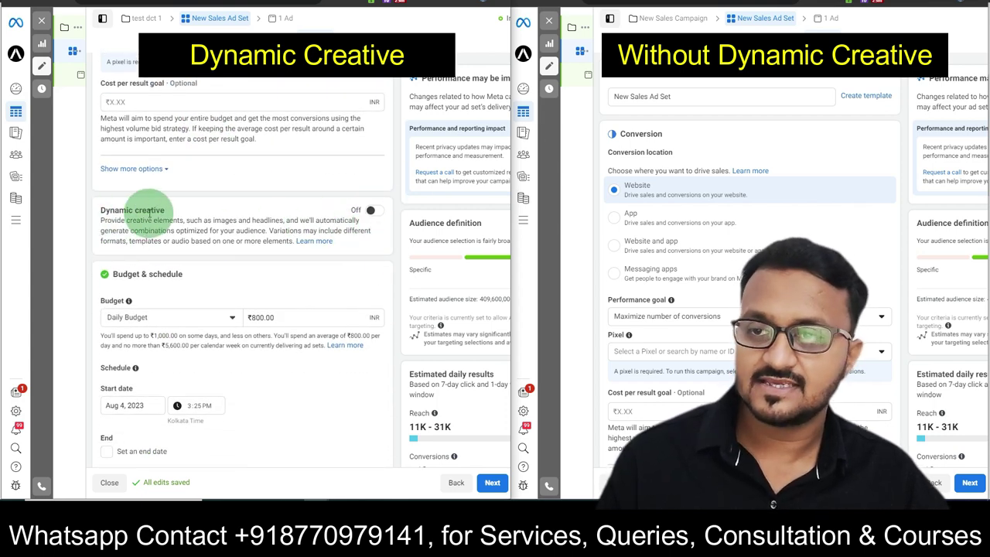
scroll(719, 263, down, 4)
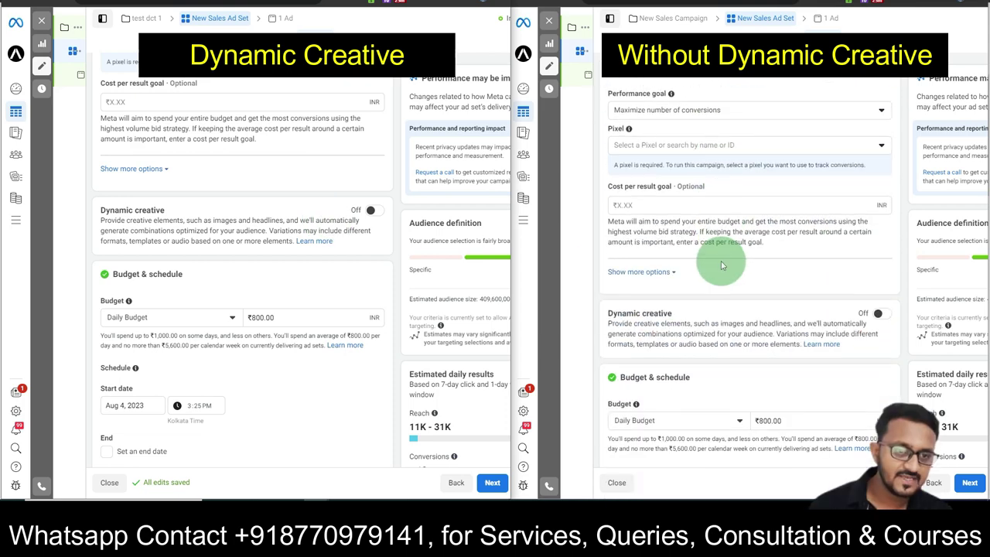
scroll(716, 265, down, 1)
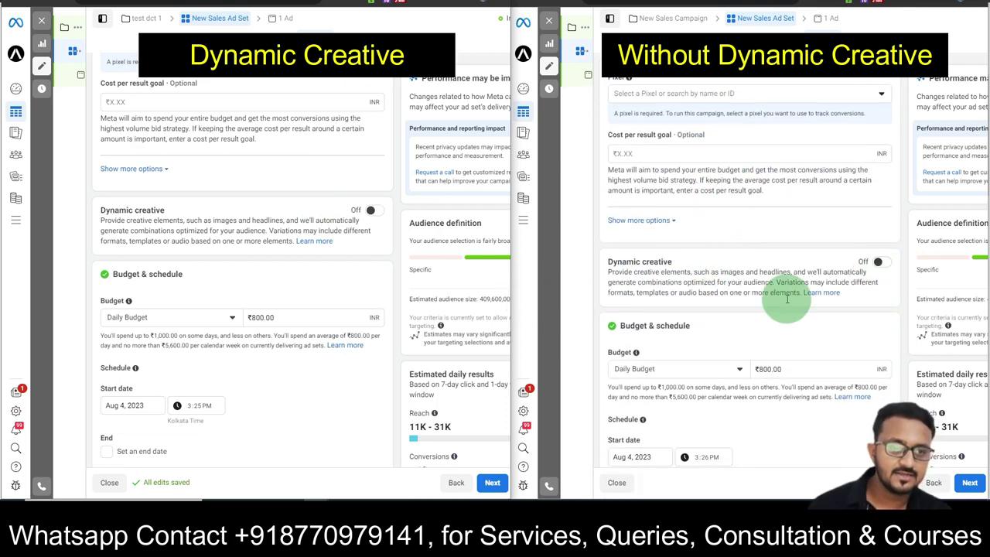
Turn on dynamic creative for the test dct 1 ad set and accept losing Advantage+ Creative for Catalog.
click(373, 212)
drag(122, 193, 380, 203)
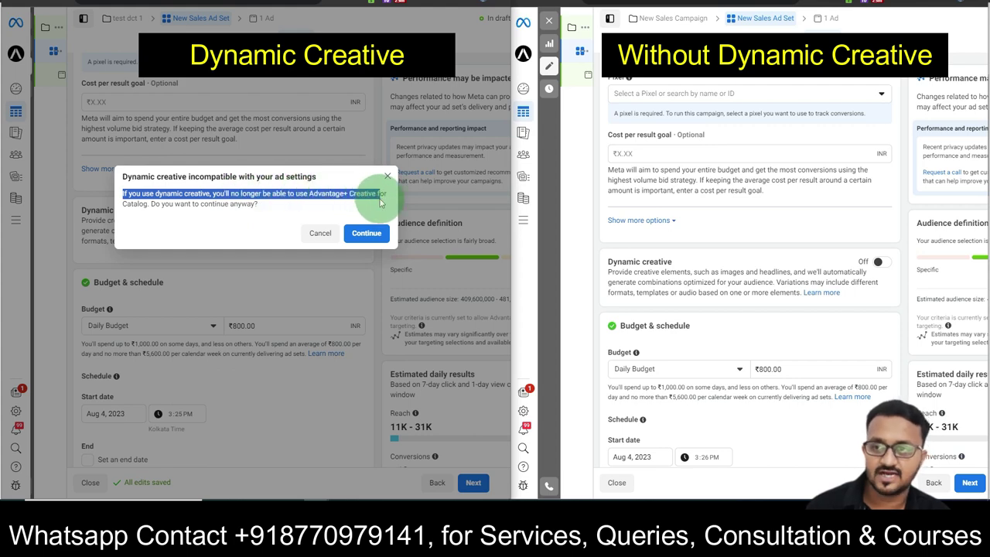
click(363, 232)
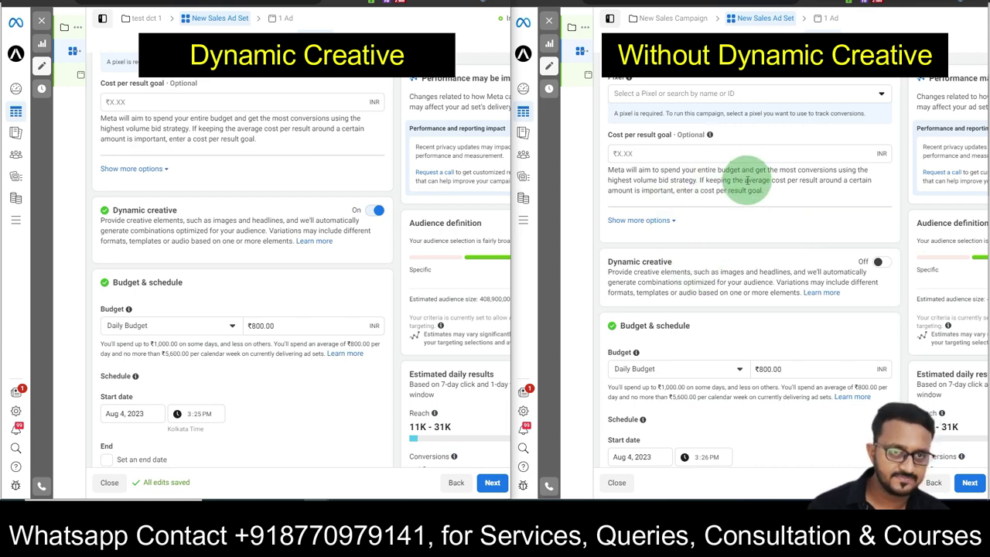
Check the audience and placement settings of both ad sets and open the ad level in each campaign.
scroll(228, 240, down, 2)
scroll(229, 240, down, 6)
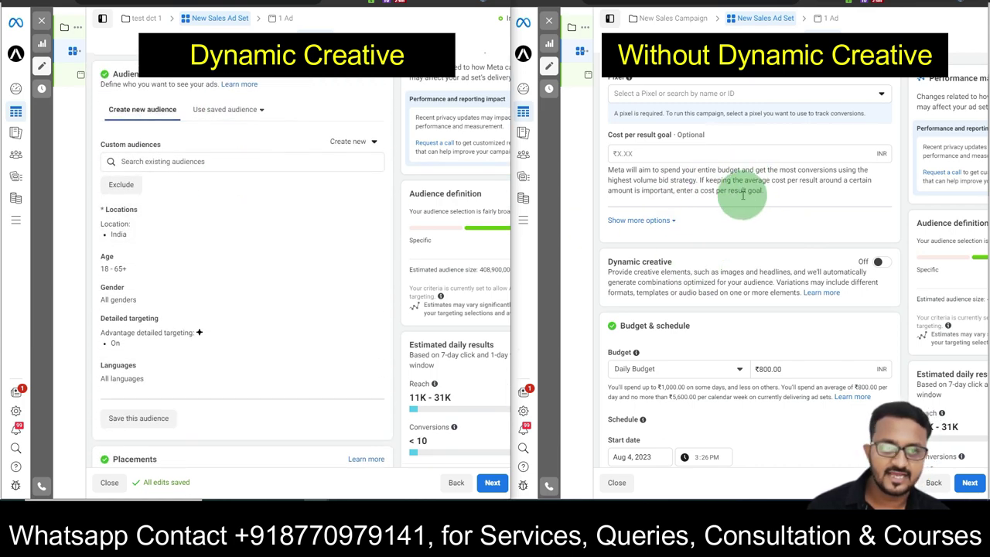
scroll(746, 195, down, 3)
scroll(750, 199, down, 4)
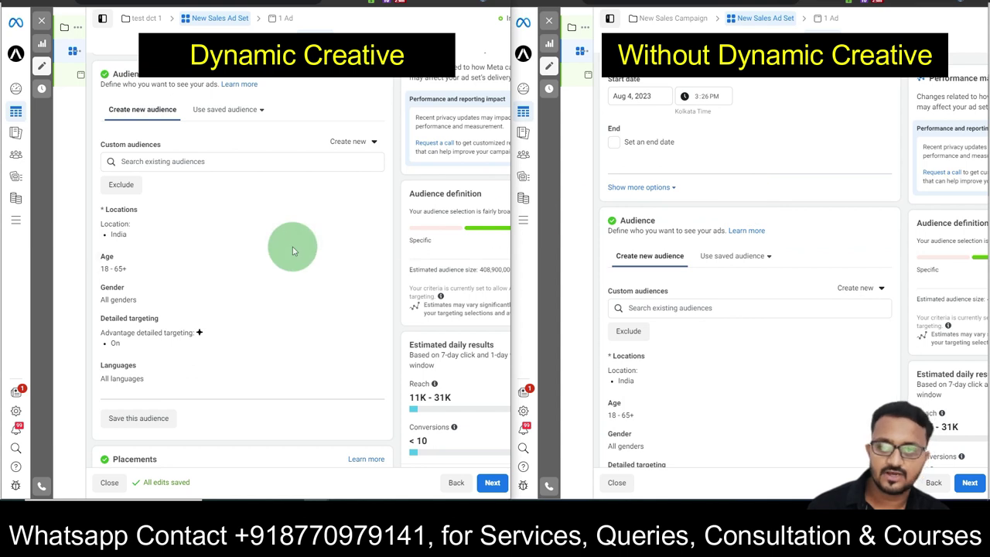
scroll(826, 275, down, 4)
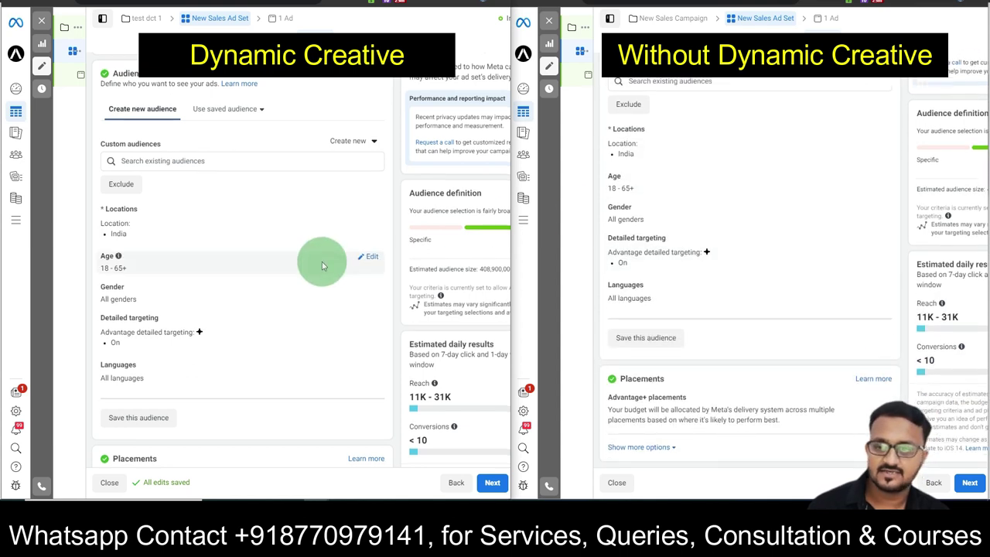
scroll(317, 271, down, 2)
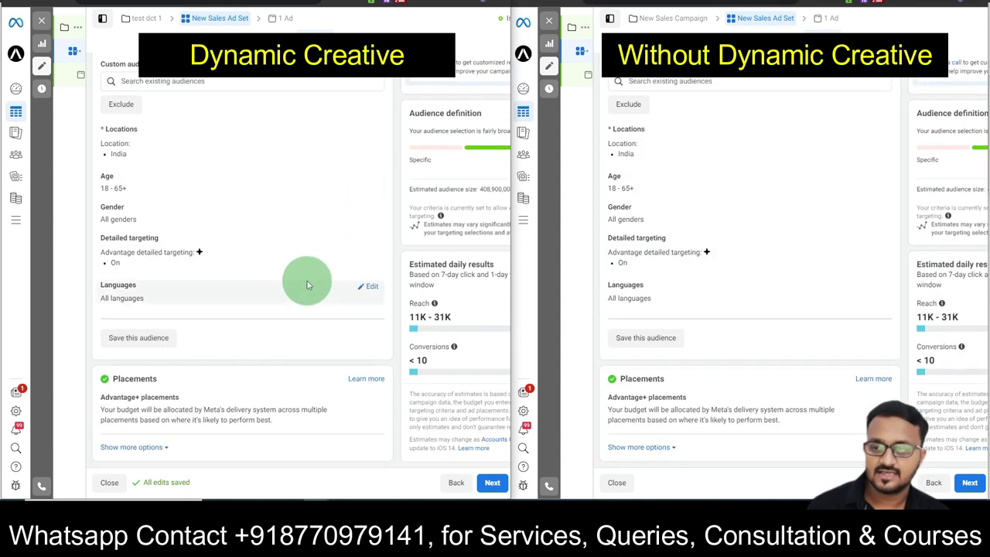
click(284, 20)
click(827, 18)
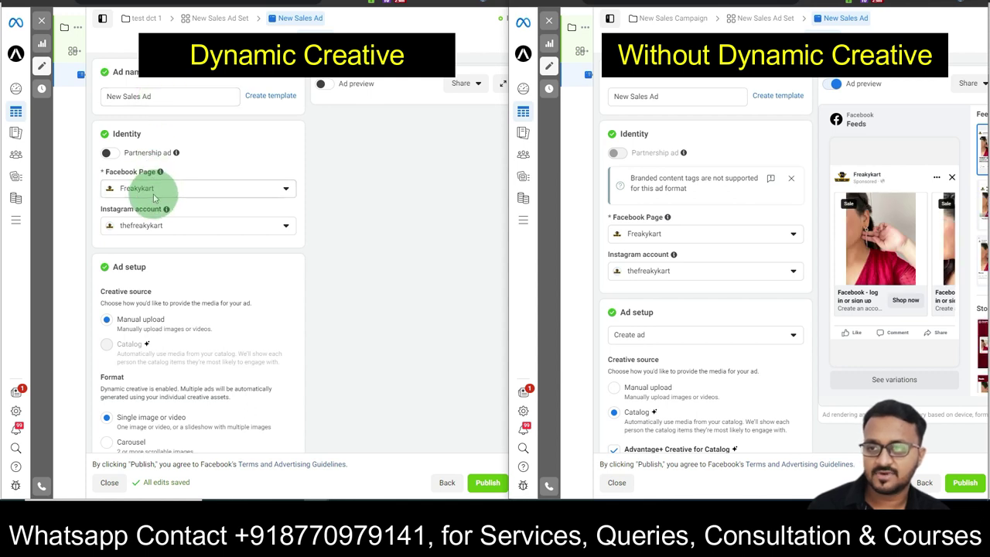
Compare the identity, creative source, format and ad creative options between the dynamic creative ad and the standard ad.
scroll(159, 293, down, 3)
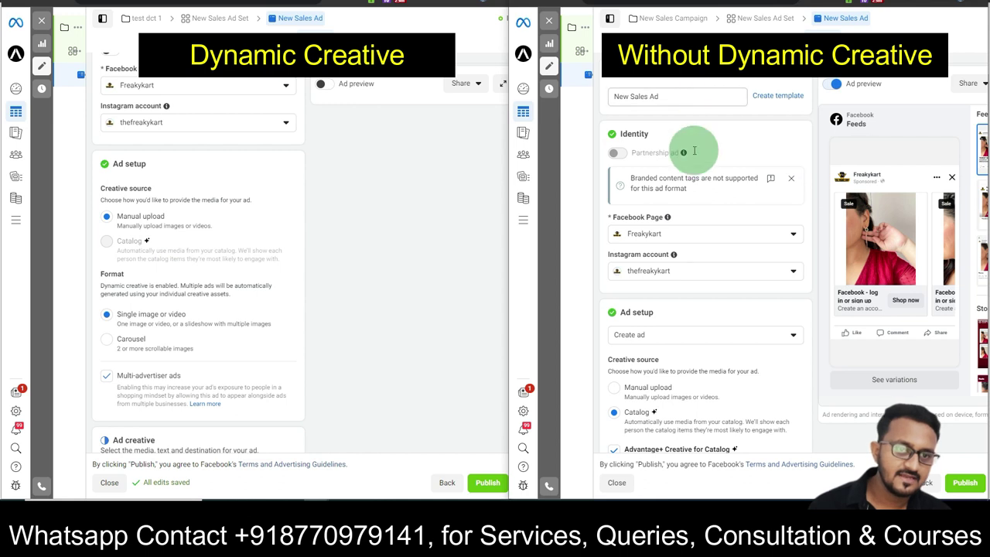
scroll(665, 252, down, 4)
scroll(669, 279, down, 1)
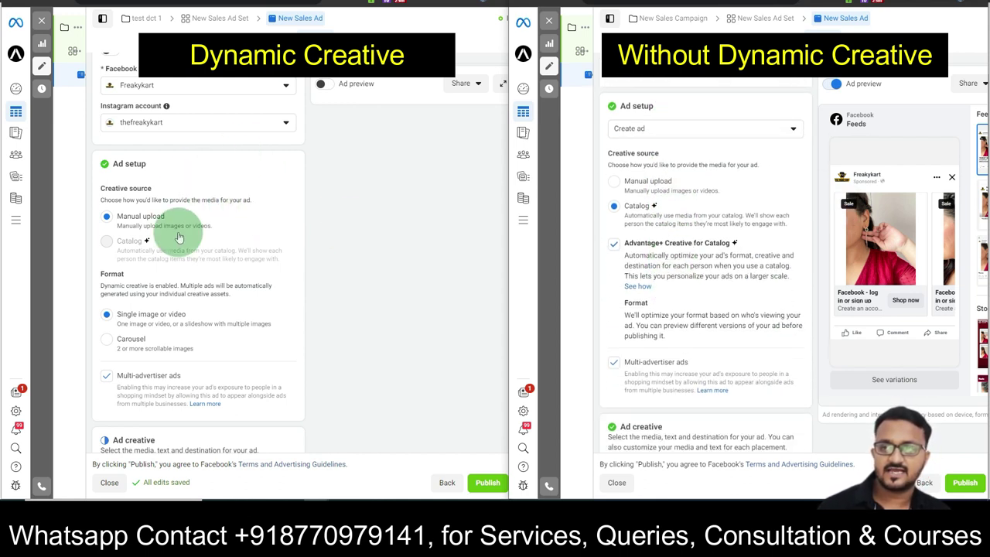
mouse_move(121, 250)
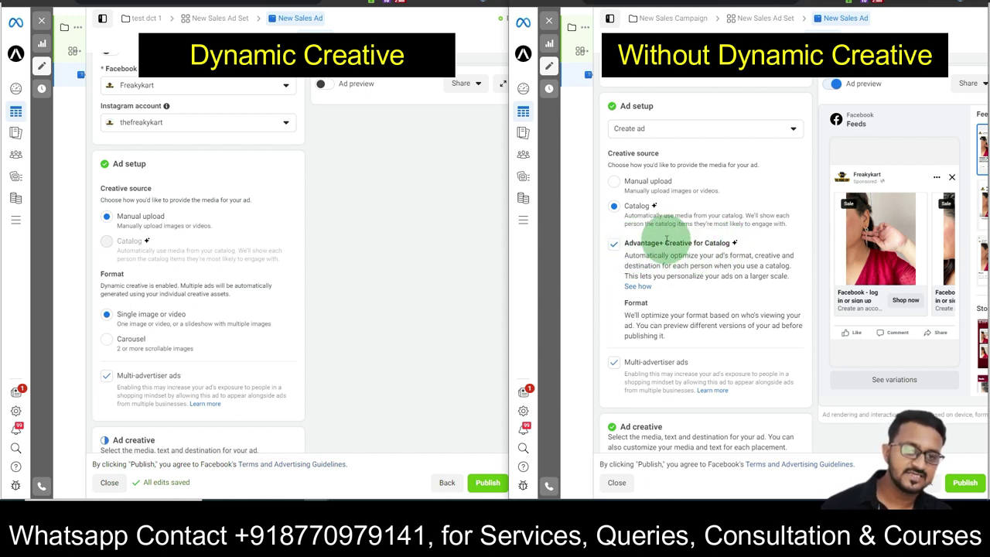
mouse_move(270, 229)
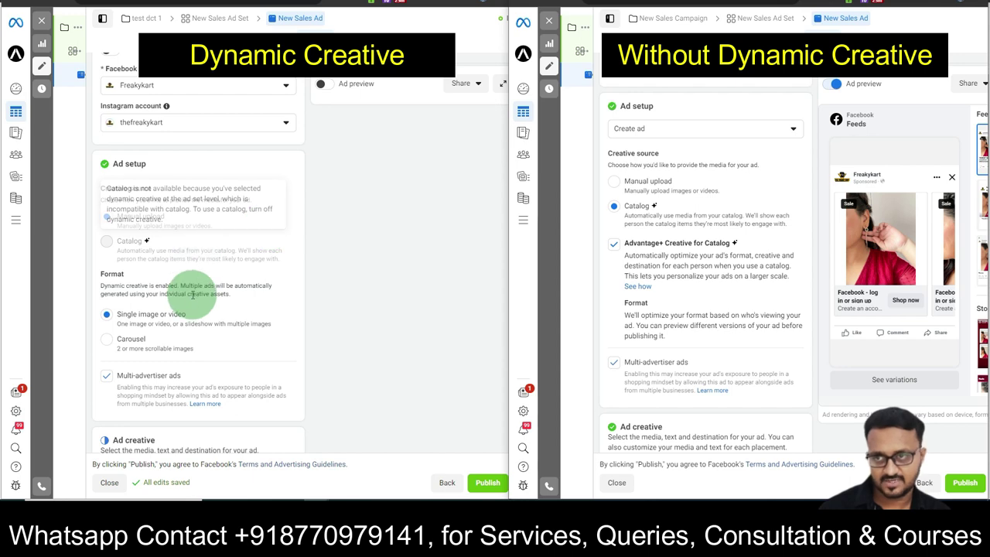
scroll(282, 299, down, 5)
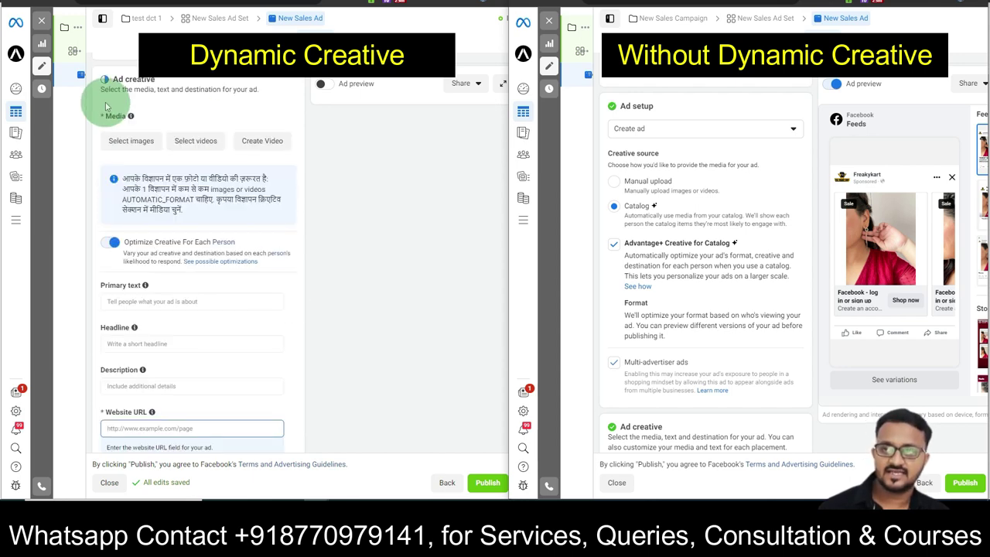
scroll(652, 284, down, 5)
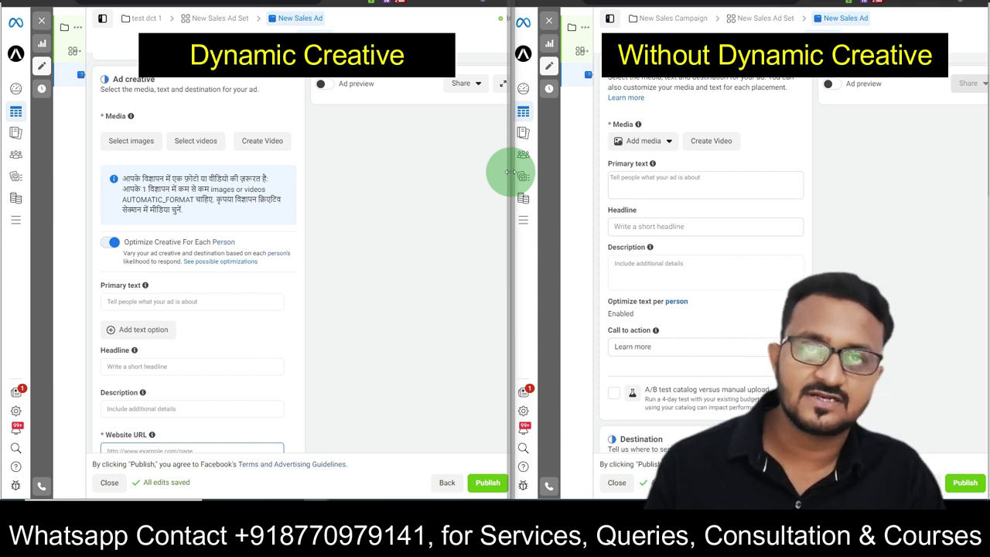
Add the first Instagram image (1440 × 924) to the dynamic creative ad's media.
click(131, 144)
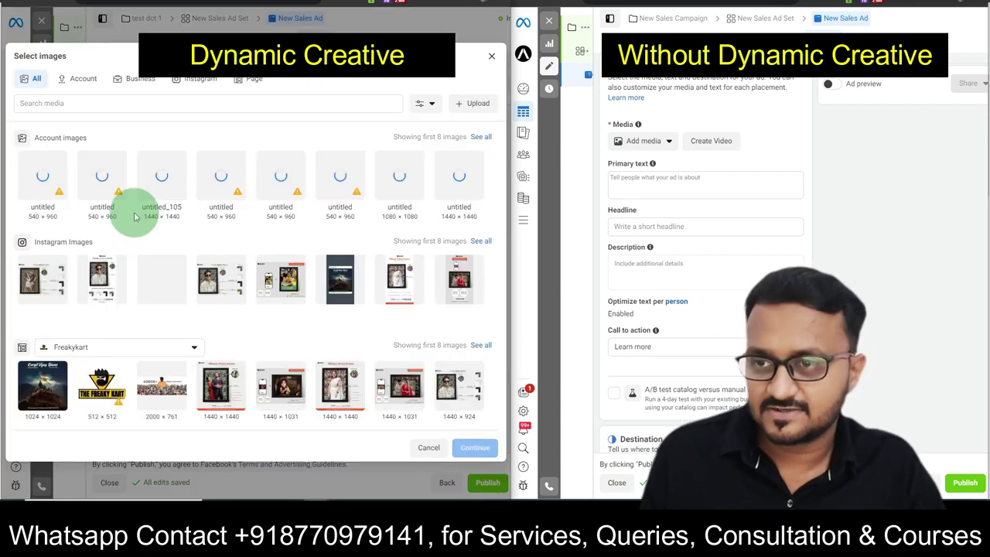
click(43, 278)
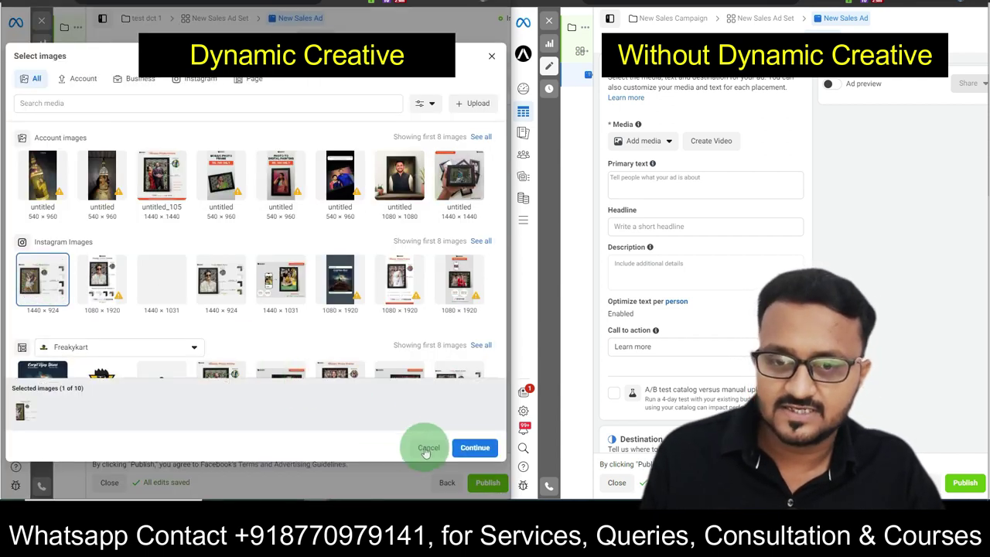
click(428, 448)
Add the first 1080 × 1920 Smudge video and the 1440 × 1440 untitled_105 account image to the dynamic creative ad.
click(193, 144)
click(98, 192)
click(155, 190)
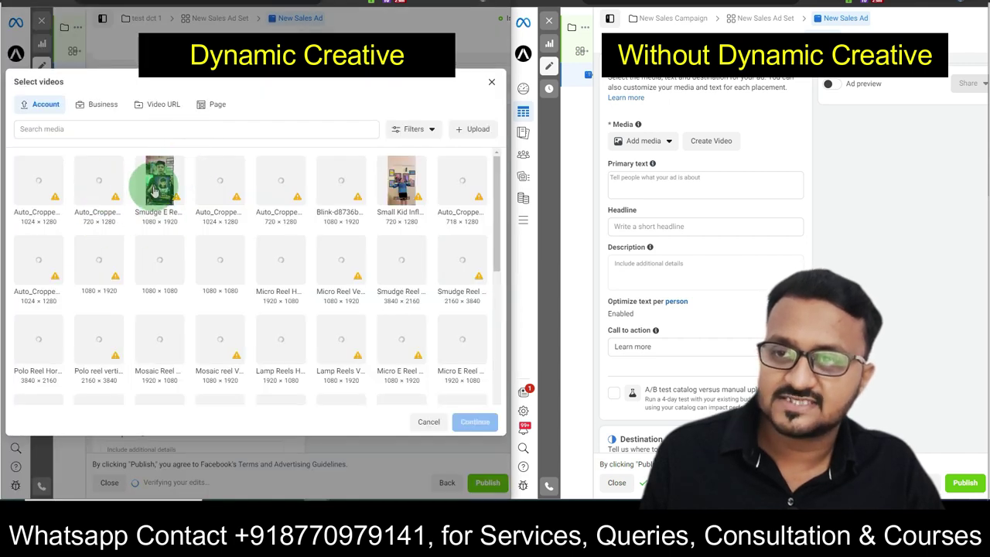
click(475, 421)
click(182, 221)
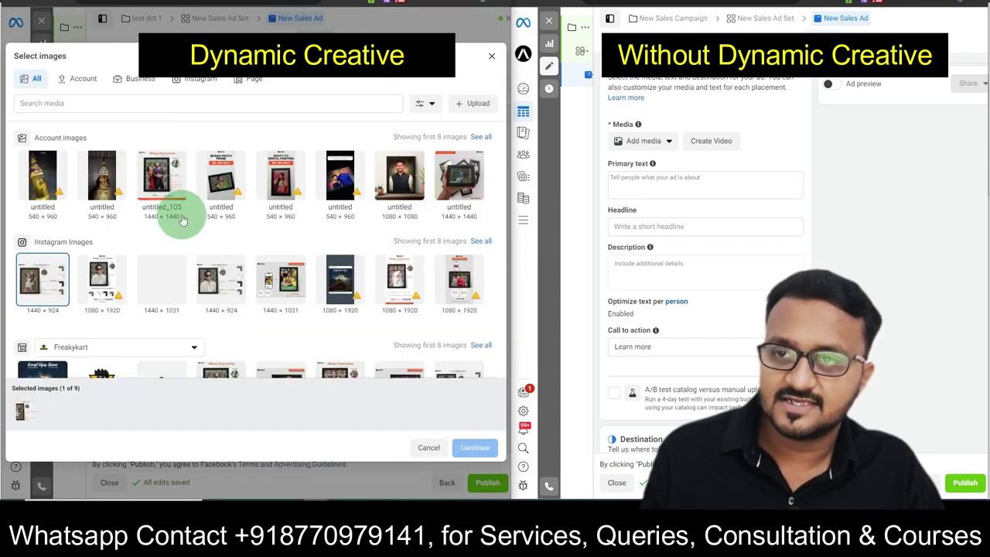
click(464, 447)
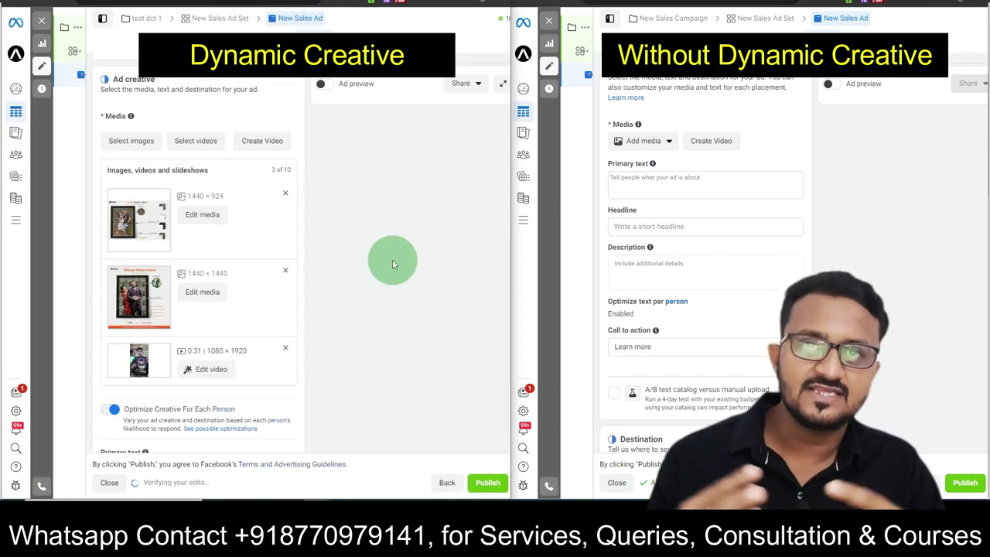
Add the 1440 × 924 account image as media for the ad without dynamic creative, keeping the default crops and optimizations.
click(642, 140)
click(632, 174)
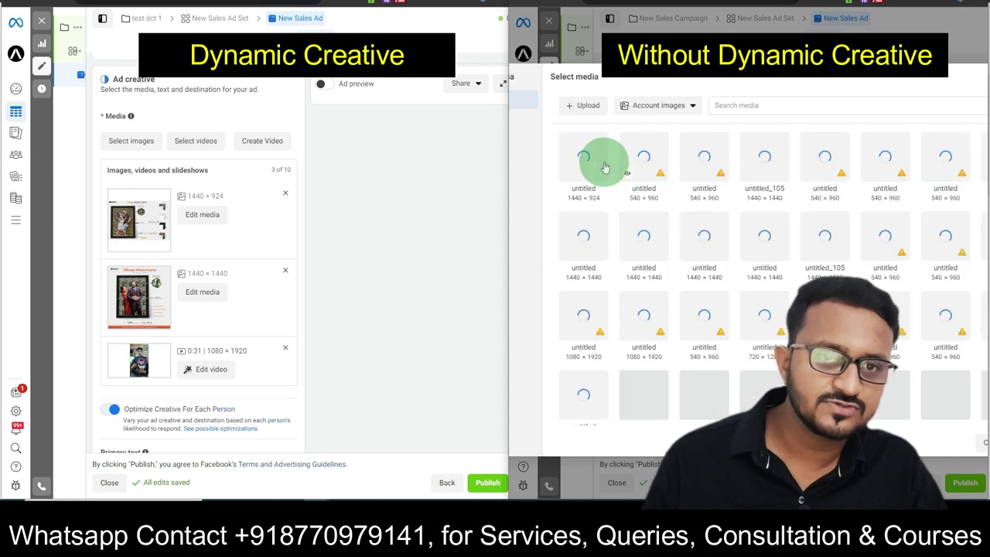
click(582, 160)
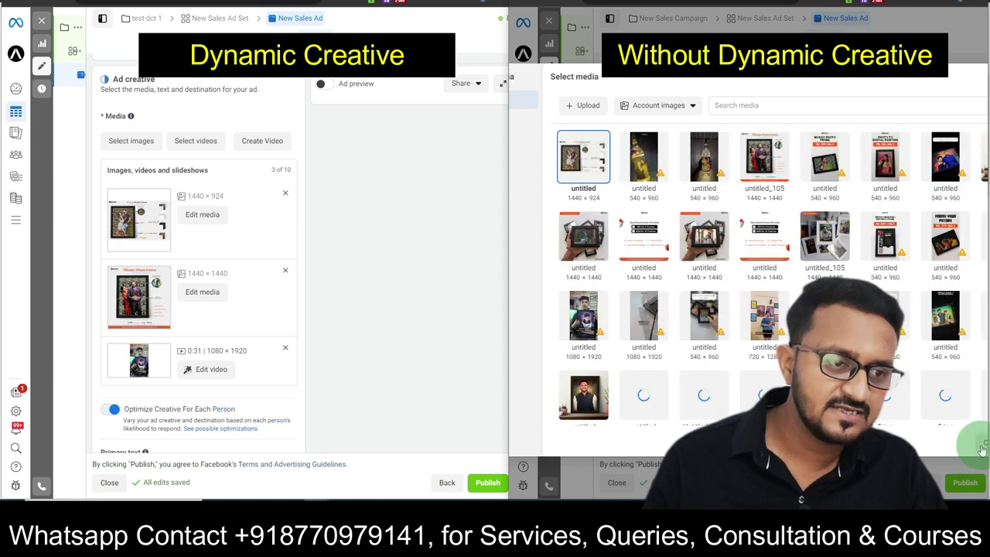
click(415, 244)
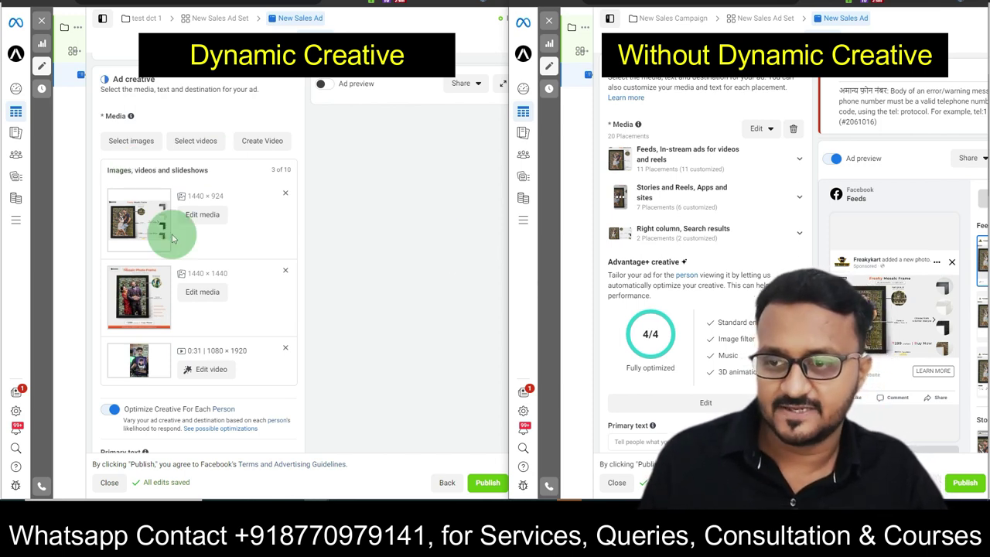
Give the dynamic creative ad three primary text options: "adsf", "asdf" and "asdfadg".
scroll(171, 238, down, 4)
click(214, 158)
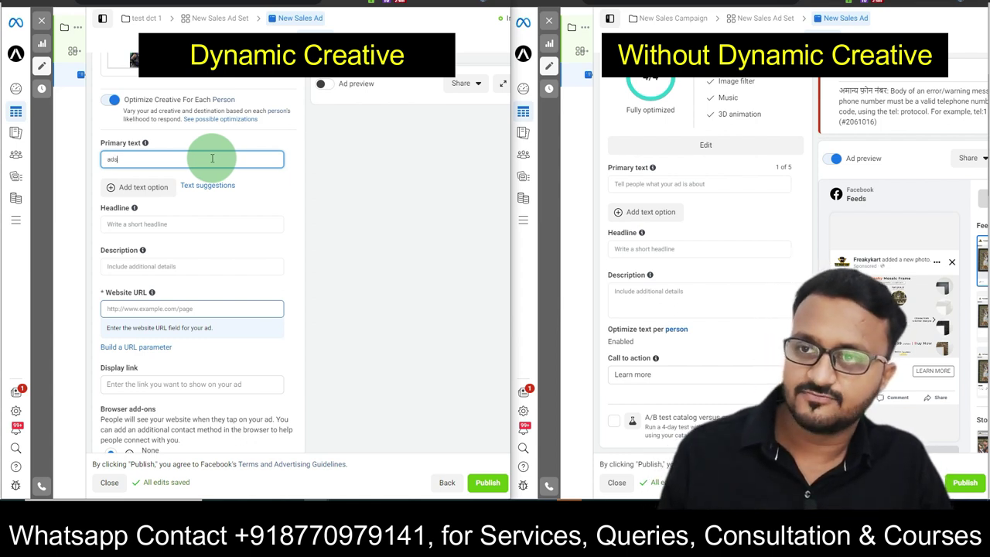
click(143, 187)
text(as)
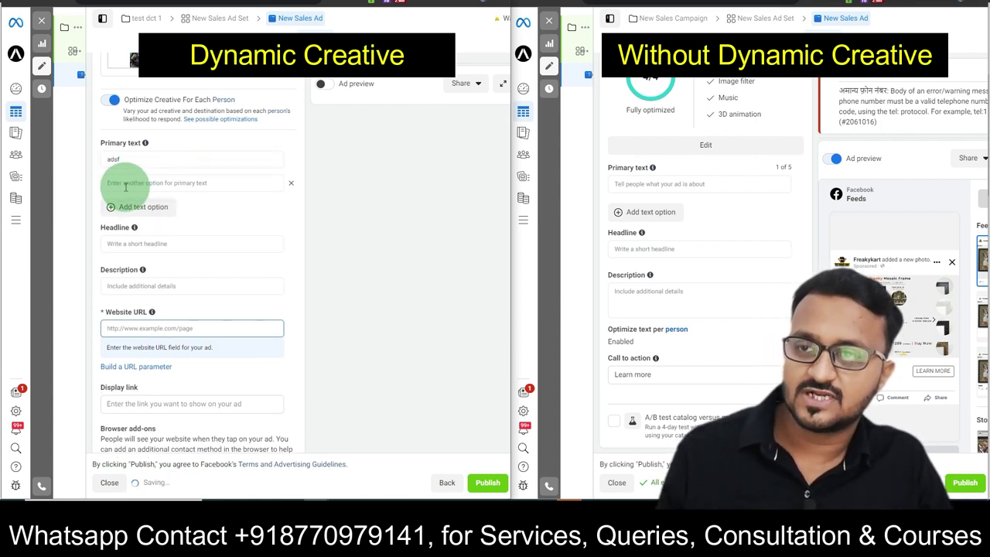
text(df)
click(124, 206)
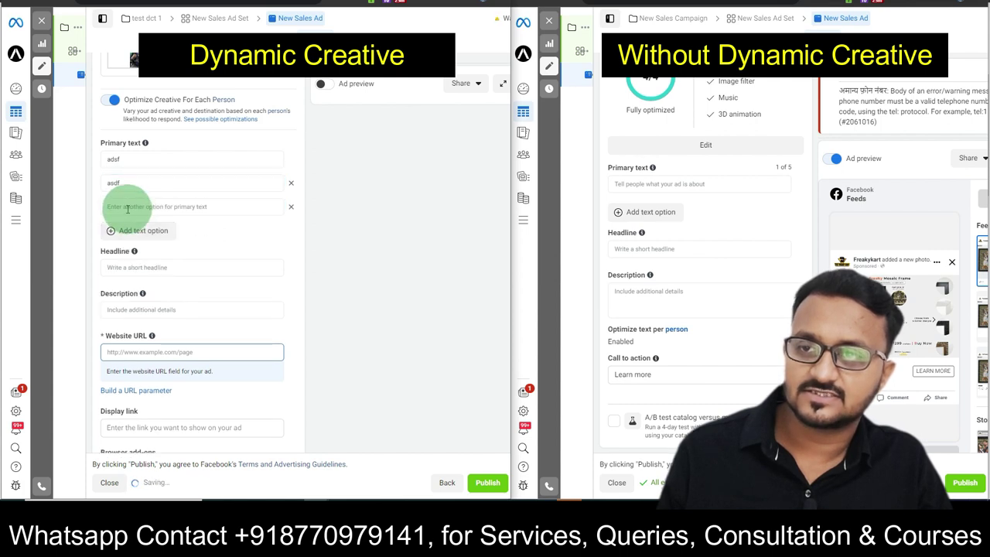
text(asdfadg)
Give the ad without dynamic creative three primary text options: "sadf", "asdfasdf" and "asdfsdf".
click(646, 183)
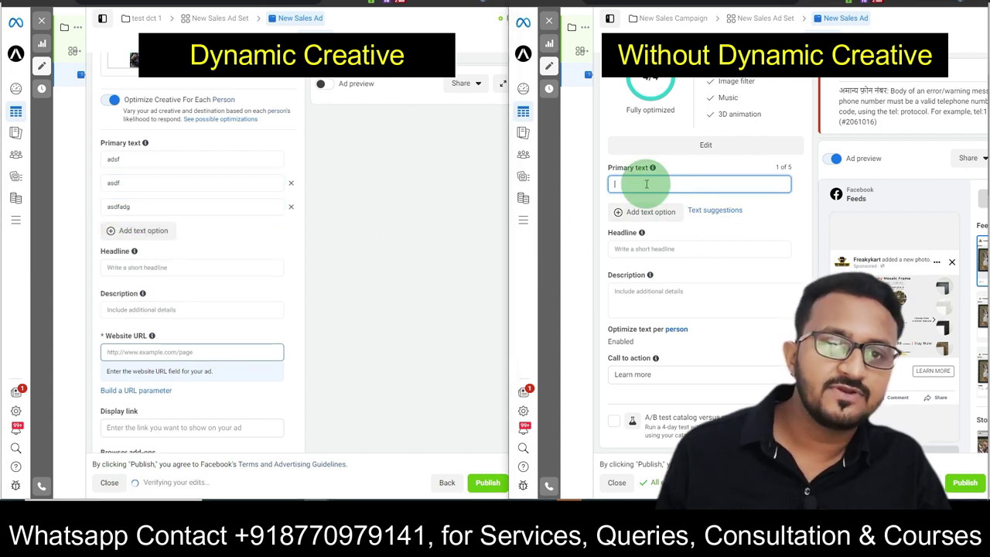
text(sadf)
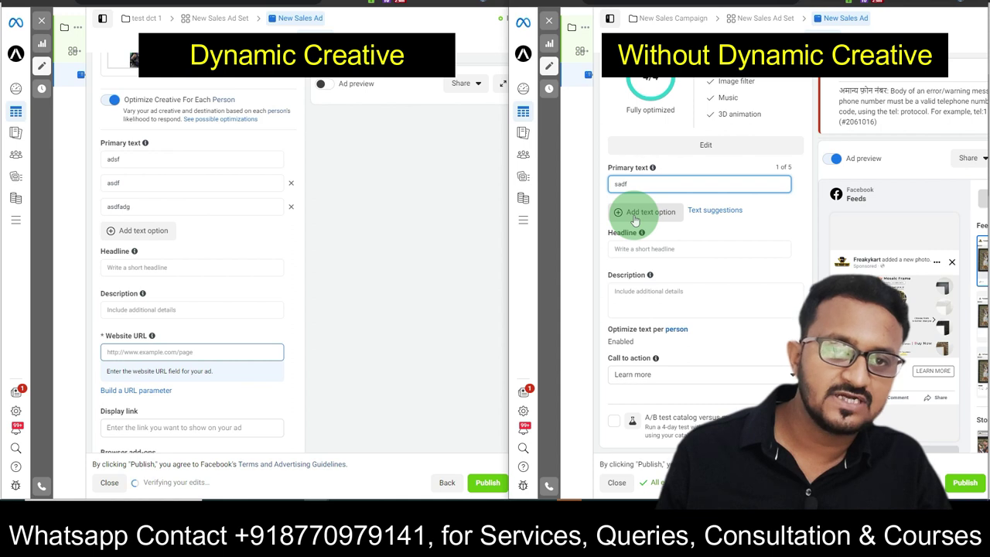
click(635, 218)
text(asdfasdf)
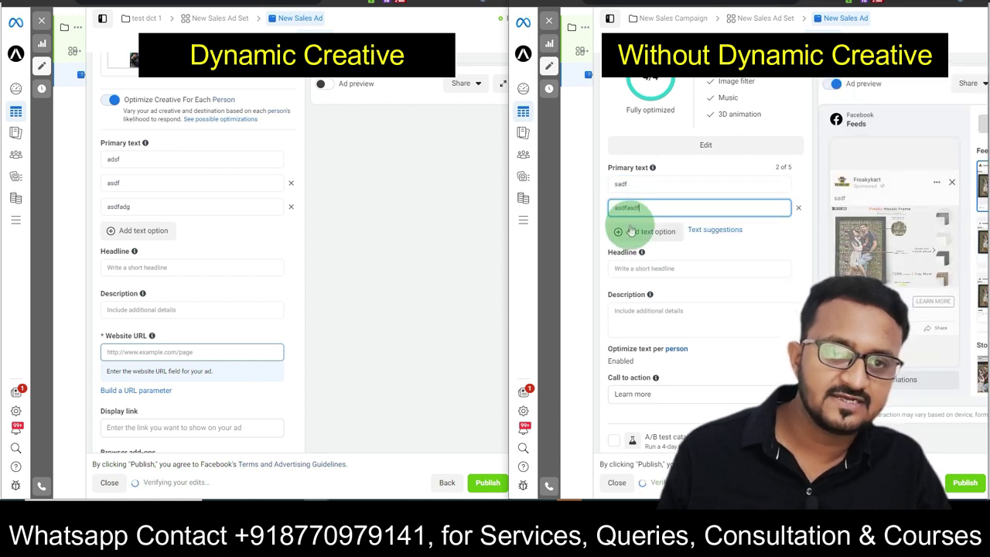
click(630, 230)
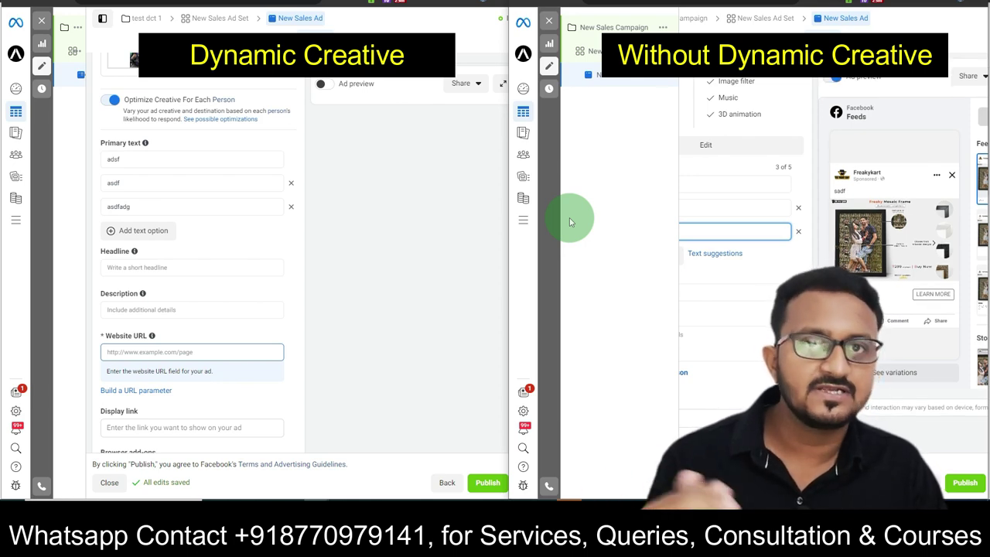
Fill the dynamic creative ad's descriptions with "asdfsd", "sdfdsf" and "sadfsd", and enter "fdsdg" as its website URL.
click(155, 309)
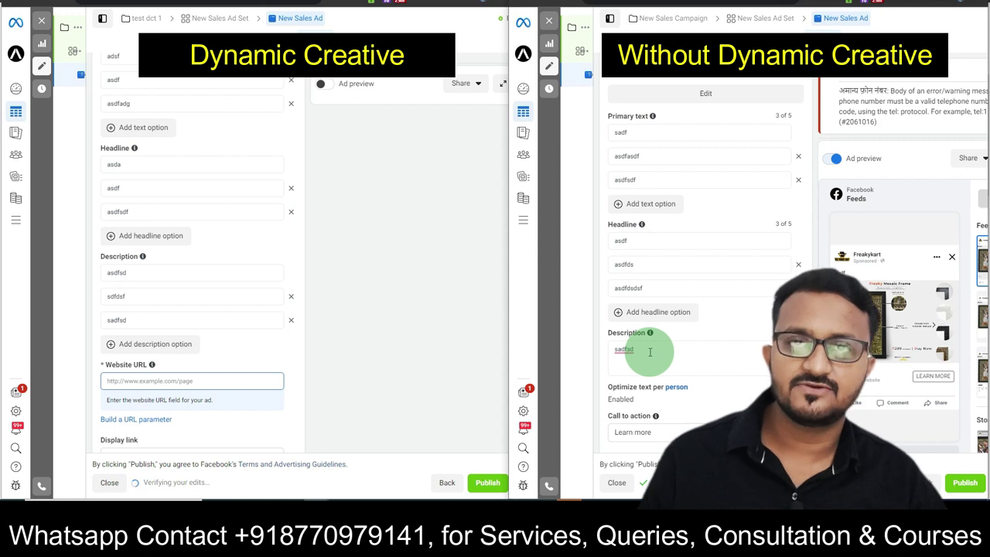
scroll(650, 352, down, 3)
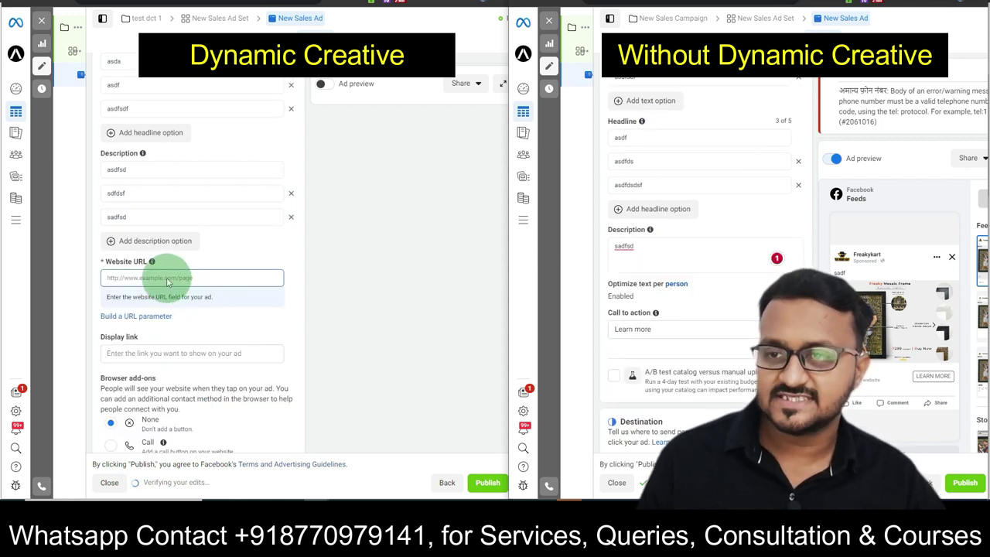
click(167, 277)
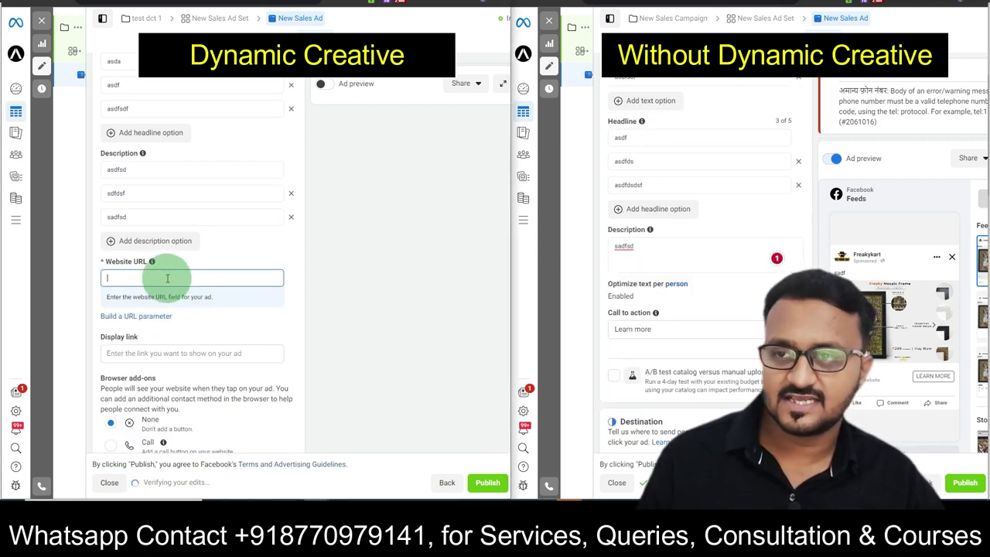
text(fdsdg)
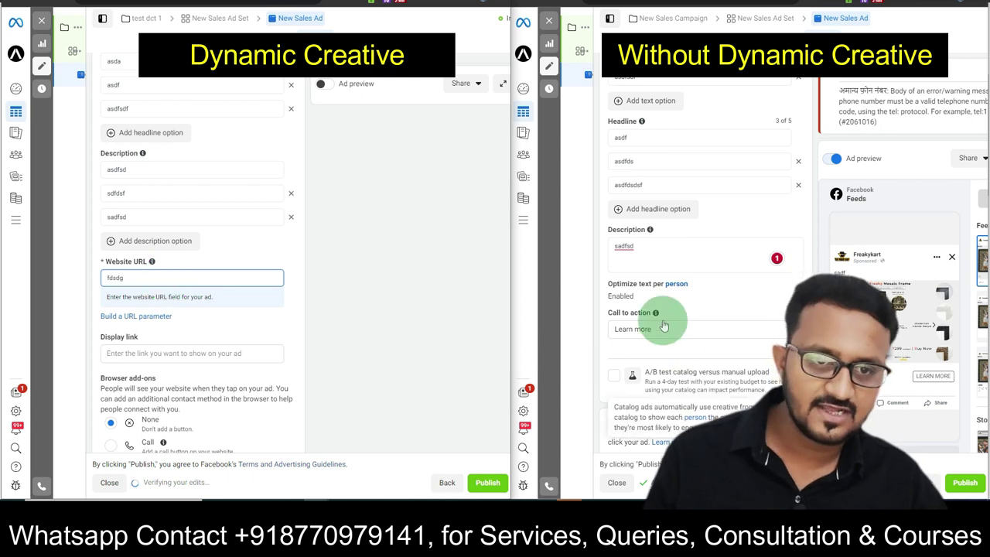
Enter "dfgfdg" as the website URL of the ad without dynamic creative and check its call to action setting.
scroll(658, 325, down, 6)
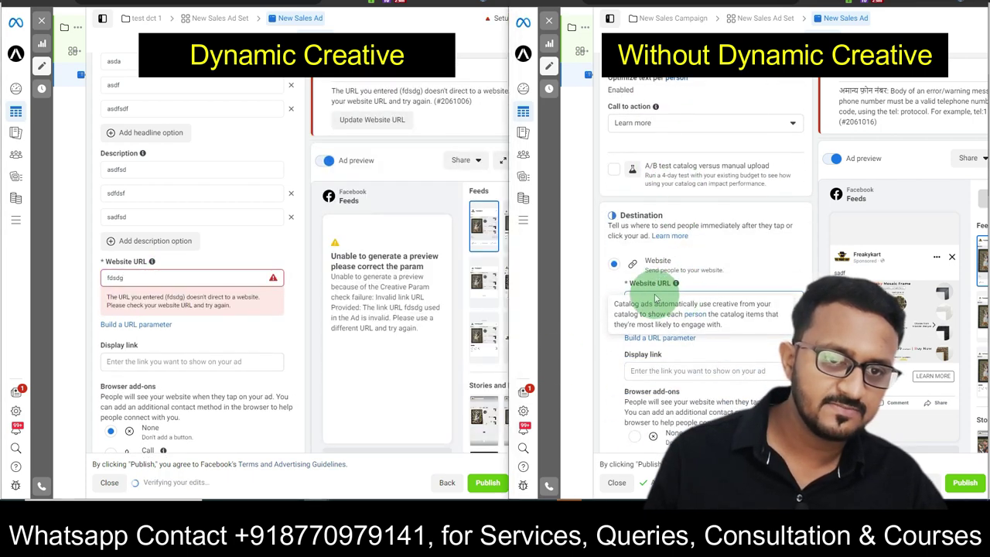
click(700, 300)
text(dfgfdg)
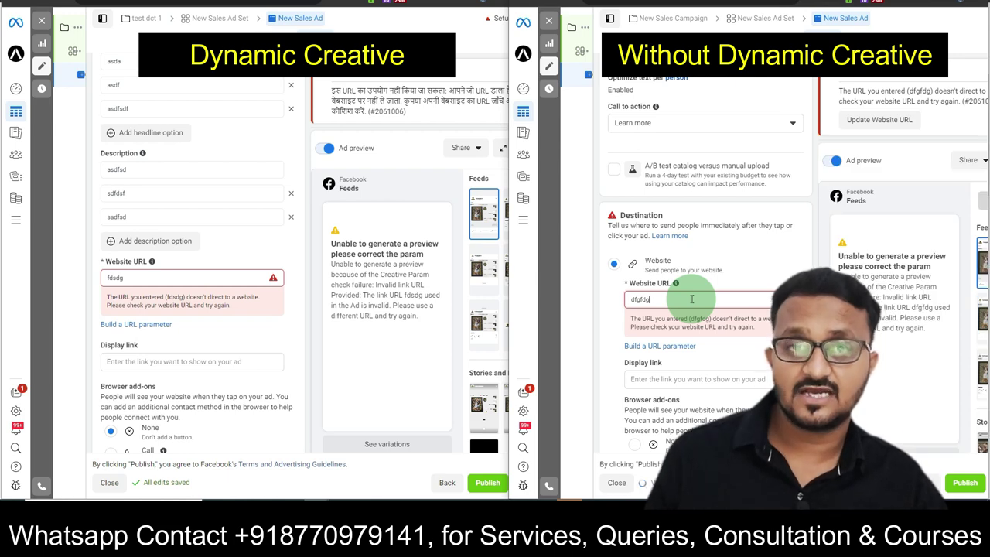
scroll(692, 300, up, 3)
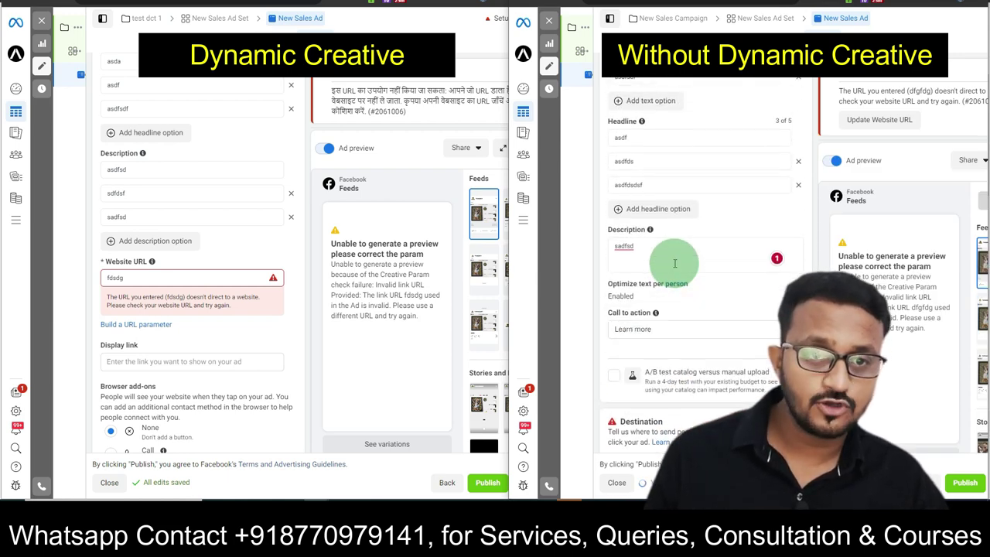
scroll(650, 338, down, 3)
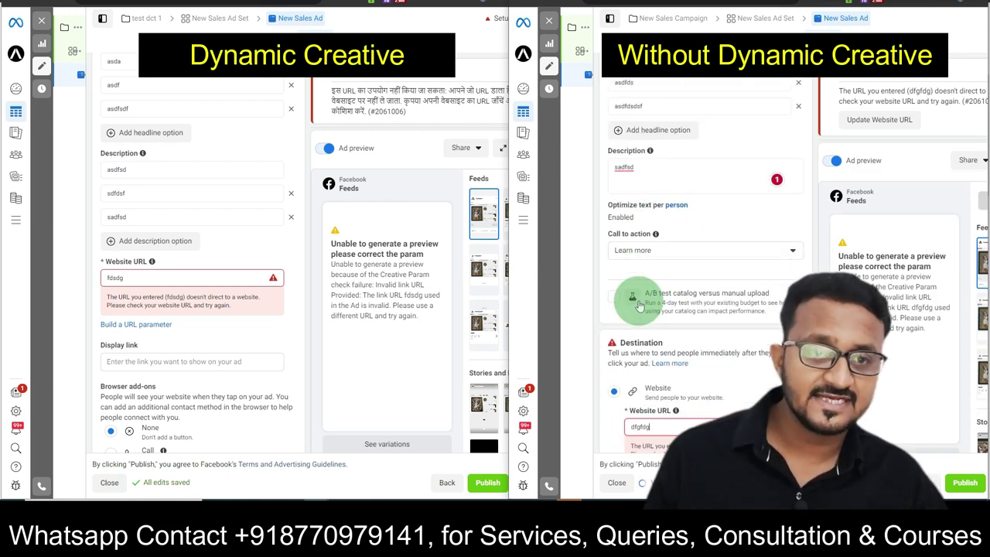
click(652, 229)
click(652, 226)
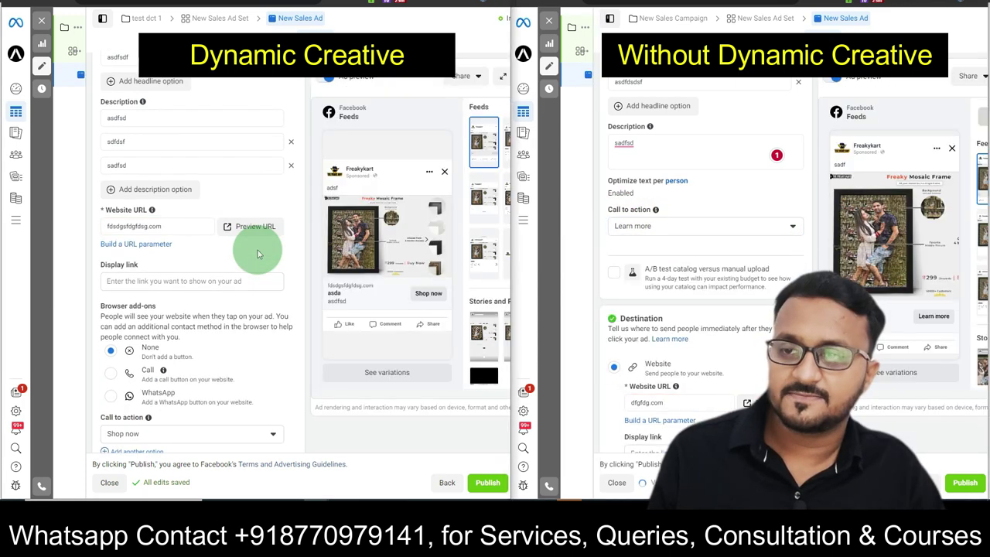
Add Learn more, Apply now and Book now as further call to action options for the dynamic creative ad.
scroll(258, 252, down, 3)
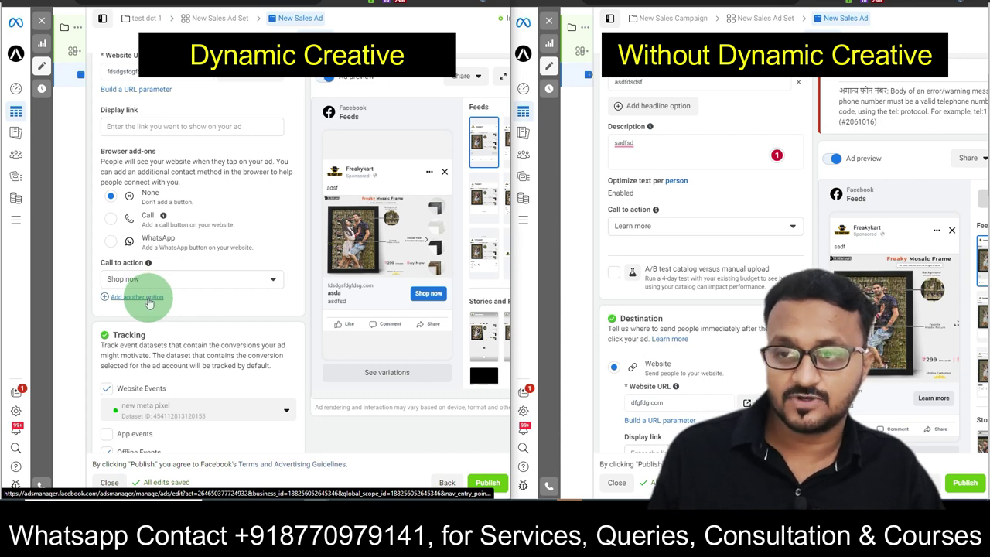
click(148, 302)
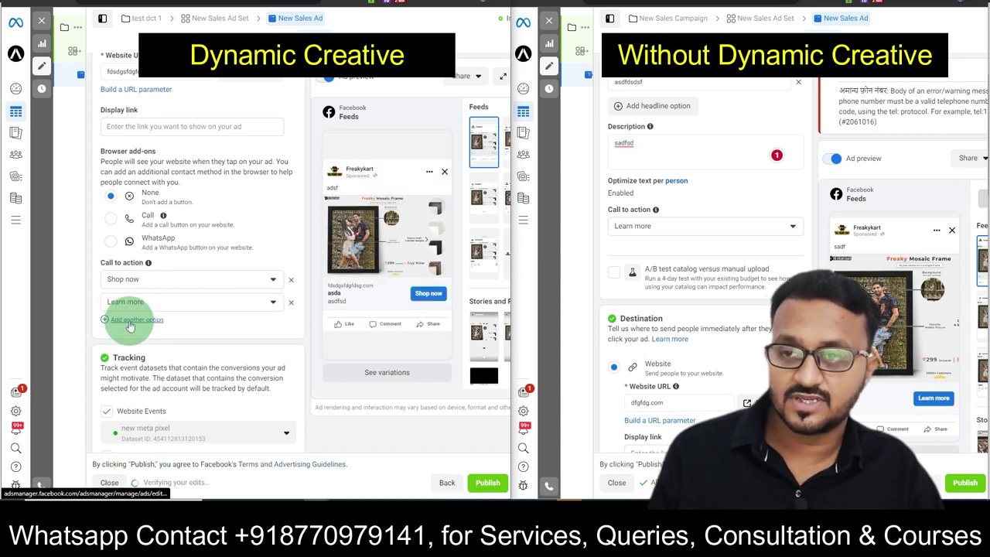
click(130, 321)
click(132, 343)
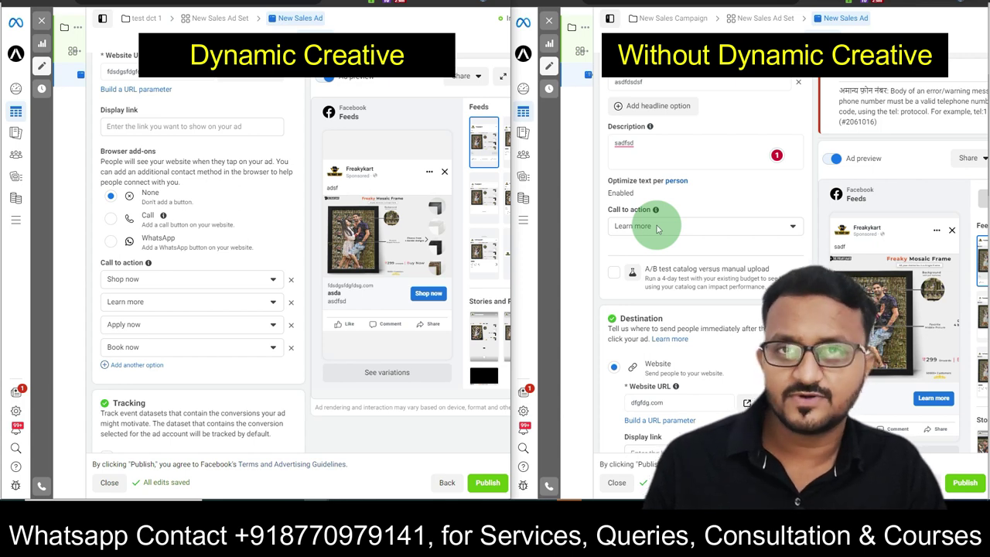
Open the advanced preview of the dynamic creative ad and look through how it appears across the placements.
scroll(195, 310, down, 4)
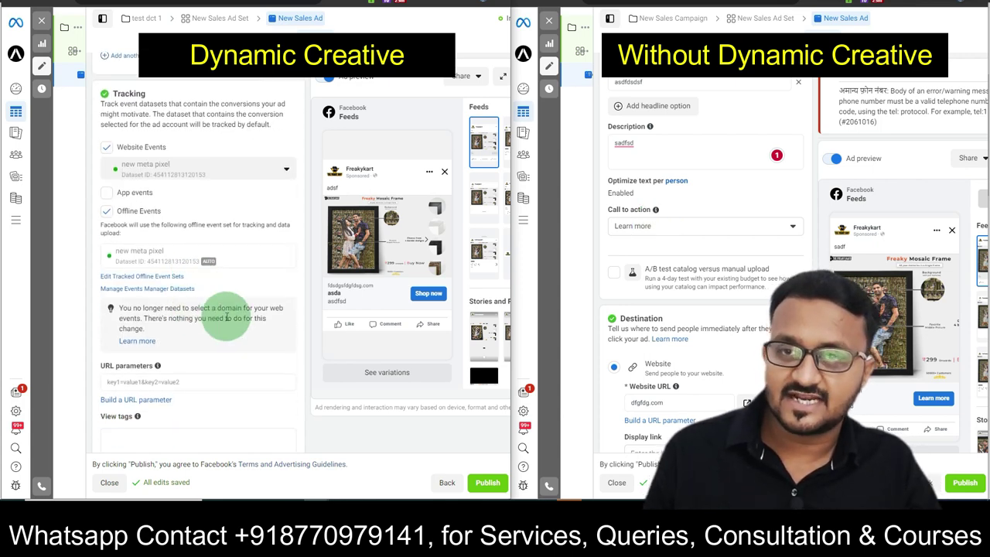
scroll(696, 275, down, 5)
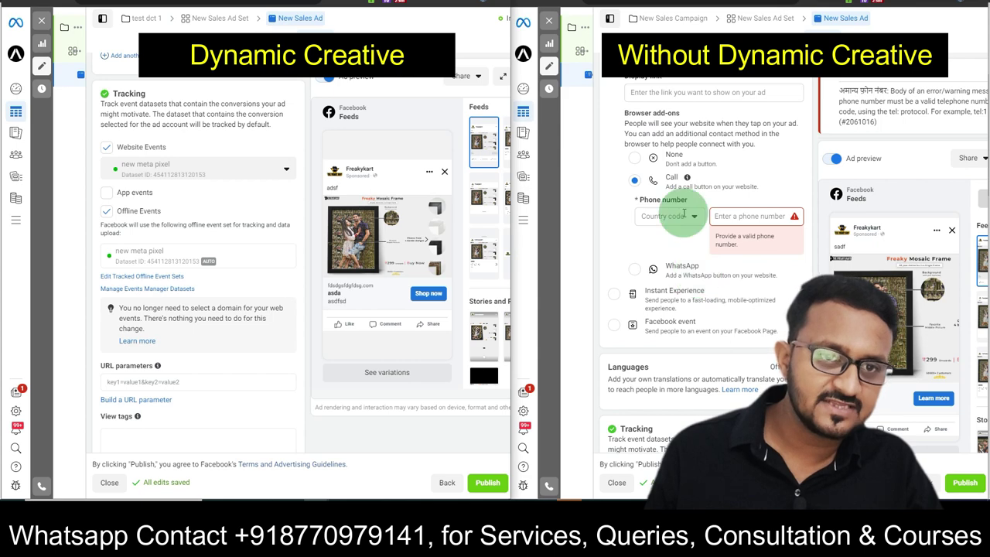
scroll(674, 209, down, 5)
scroll(287, 343, down, 1)
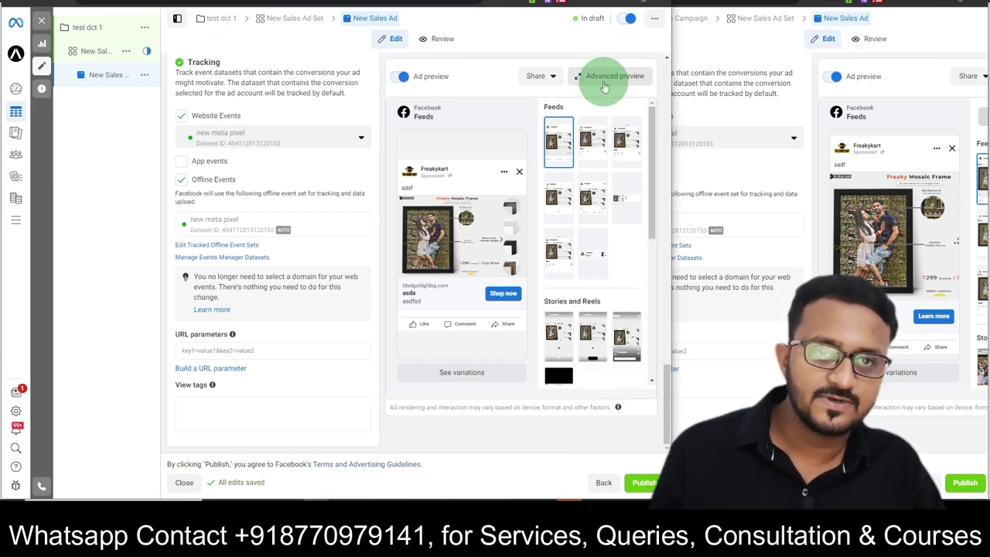
click(604, 80)
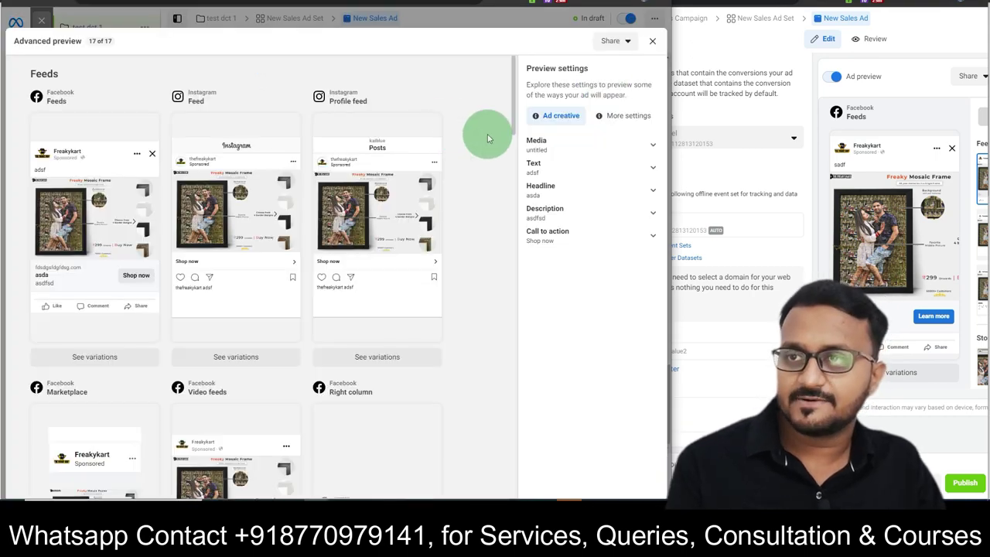
scroll(477, 159, down, 7)
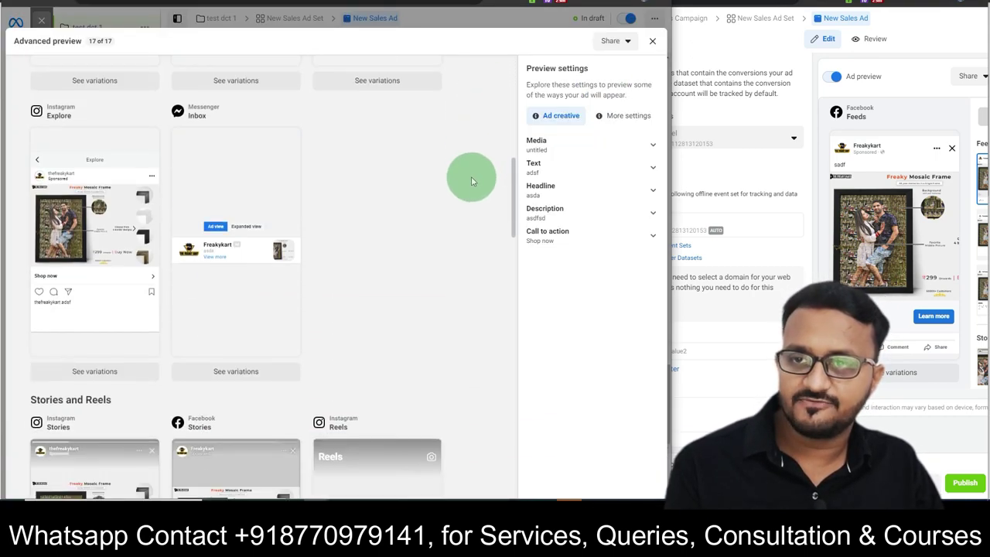
scroll(474, 178, up, 4)
scroll(472, 192, down, 9)
scroll(471, 196, up, 9)
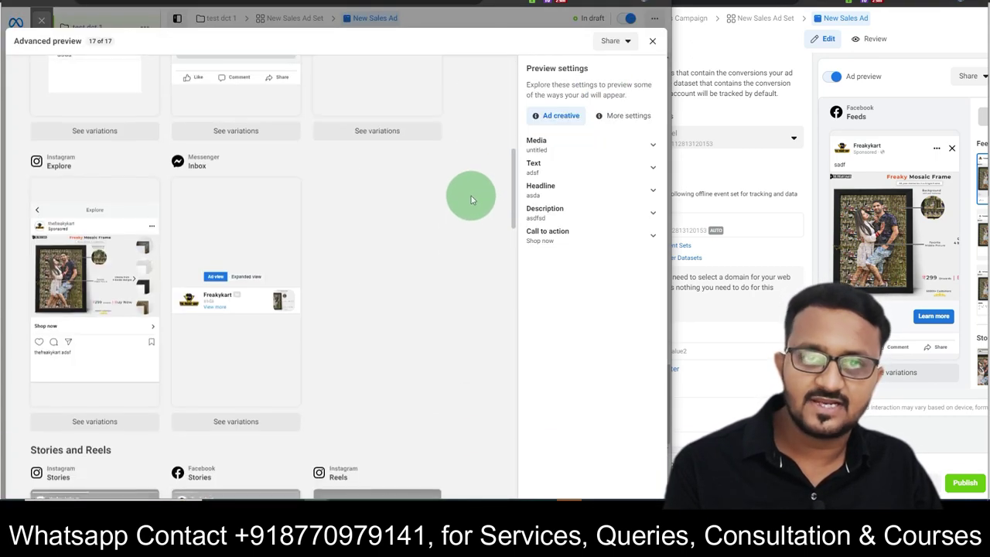
Preview the dynamic creative ad's placements with the untitled_105 image as media.
click(565, 150)
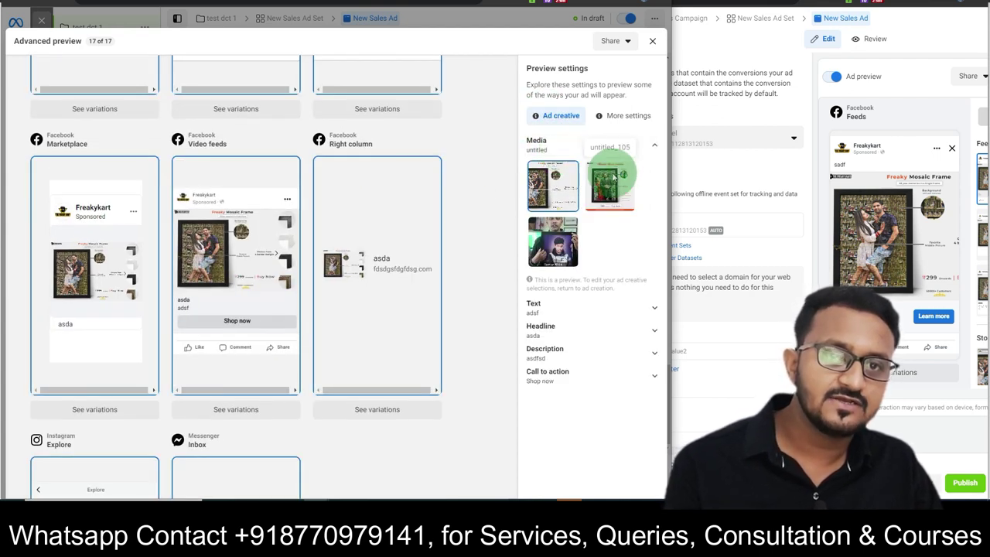
click(611, 190)
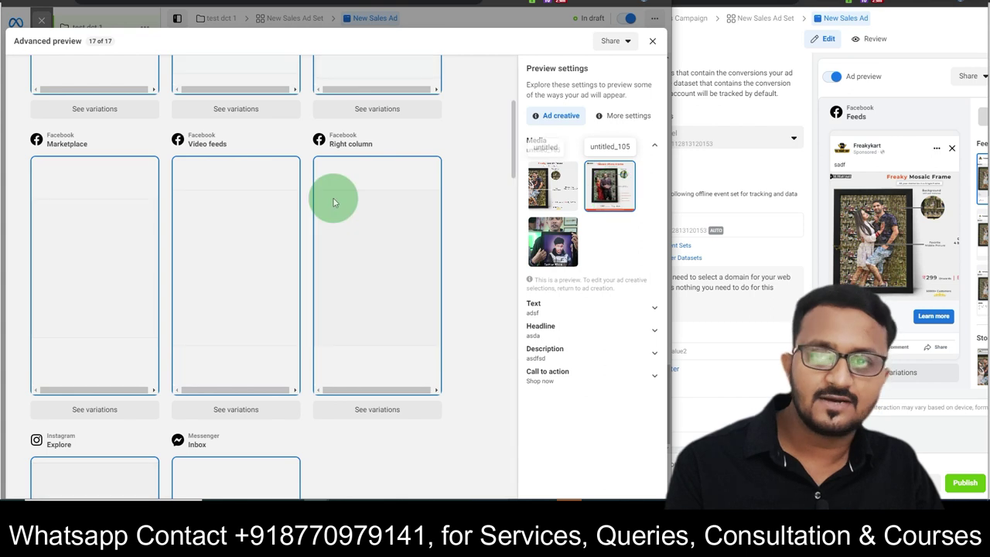
scroll(480, 260, up, 1)
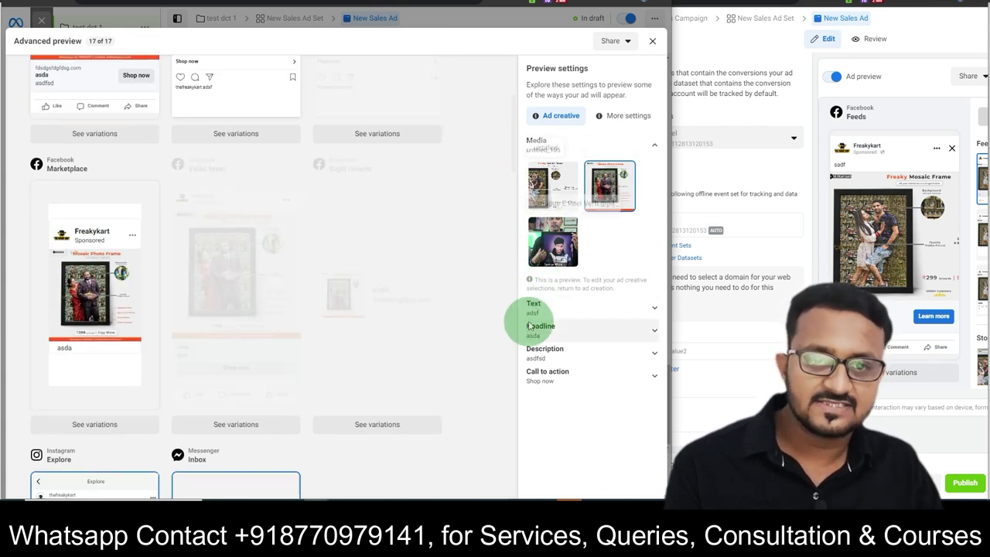
Look through the text, headline, description and call to action variations available in the ad preview settings.
click(532, 307)
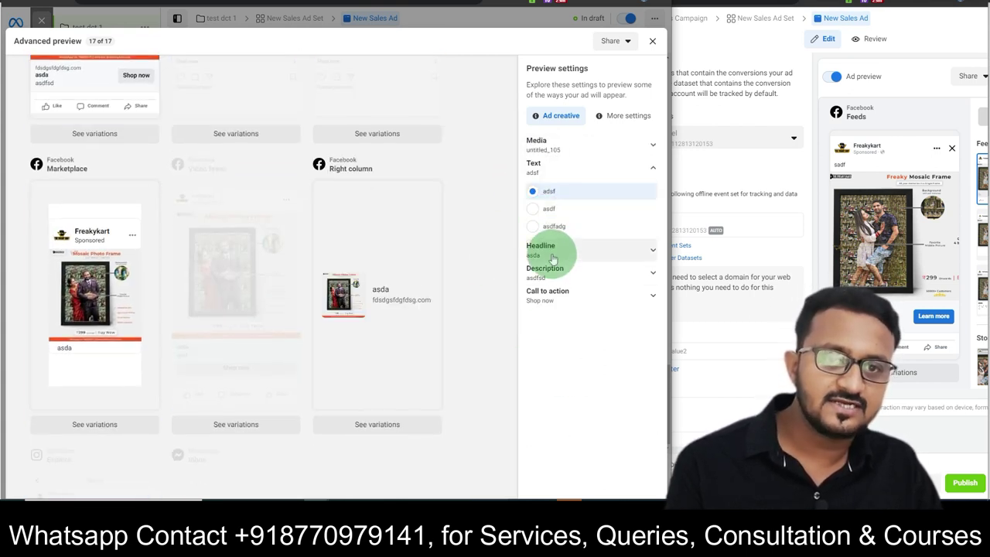
click(551, 251)
click(549, 273)
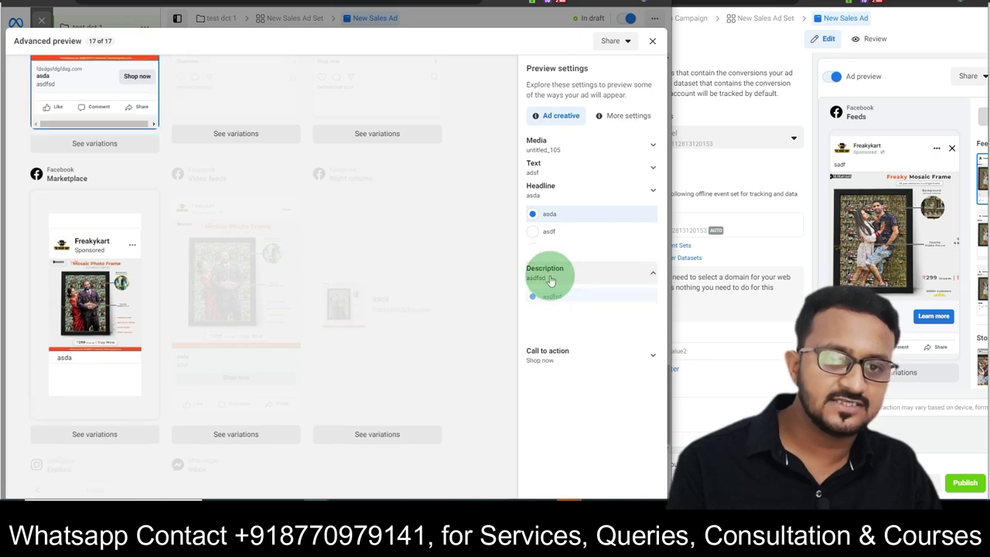
click(562, 301)
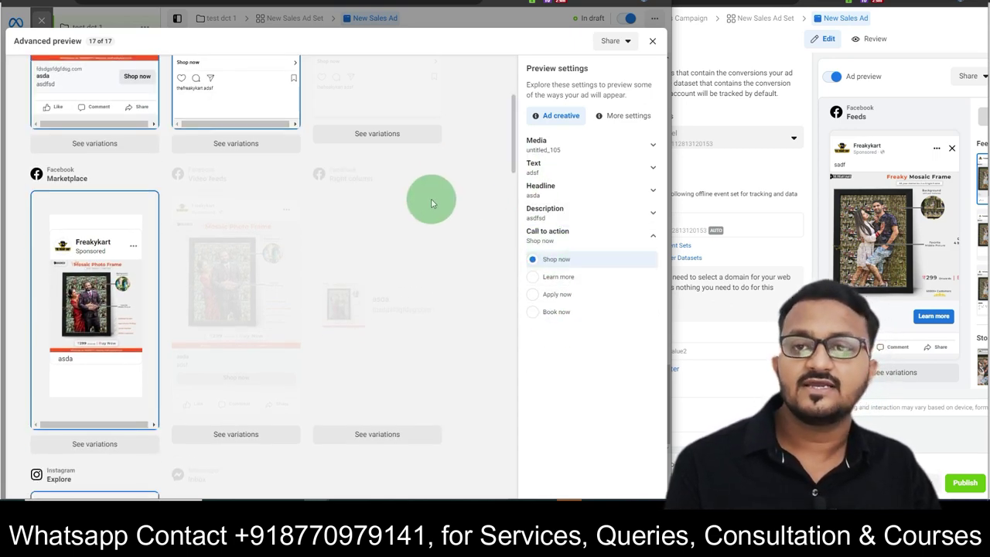
scroll(426, 209, up, 3)
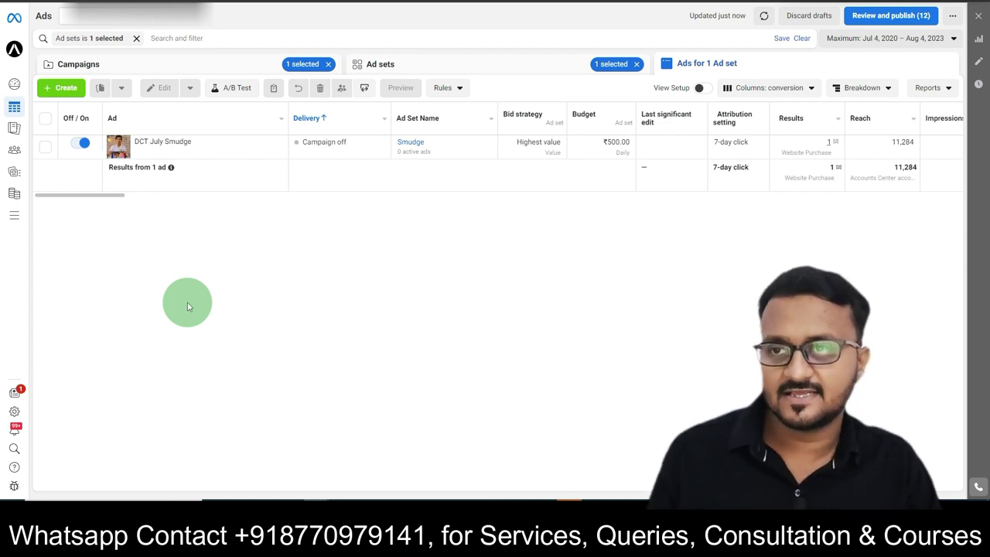
Break down the DCT July Smudge ad's results by the dynamic creative element Image, video and slideshow.
mouse_move(147, 154)
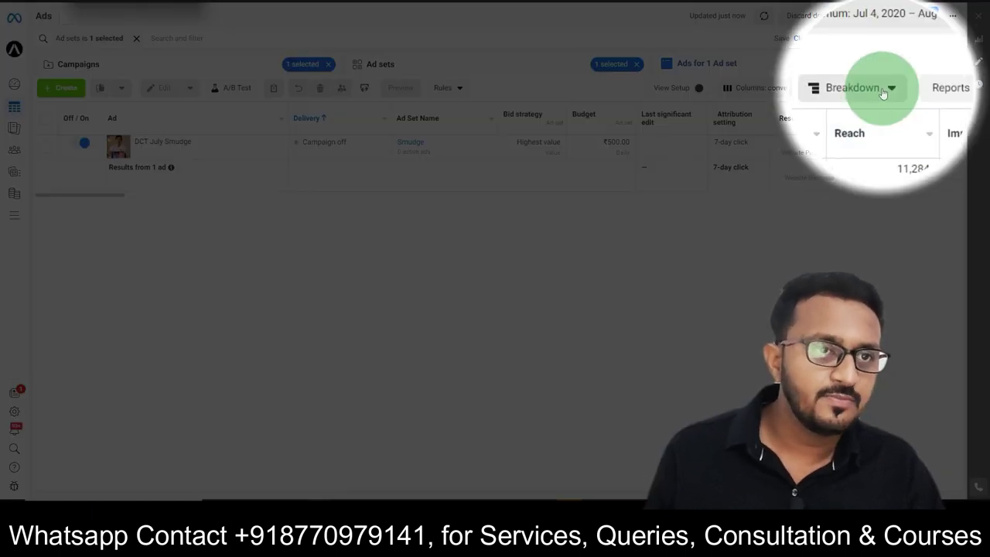
click(882, 92)
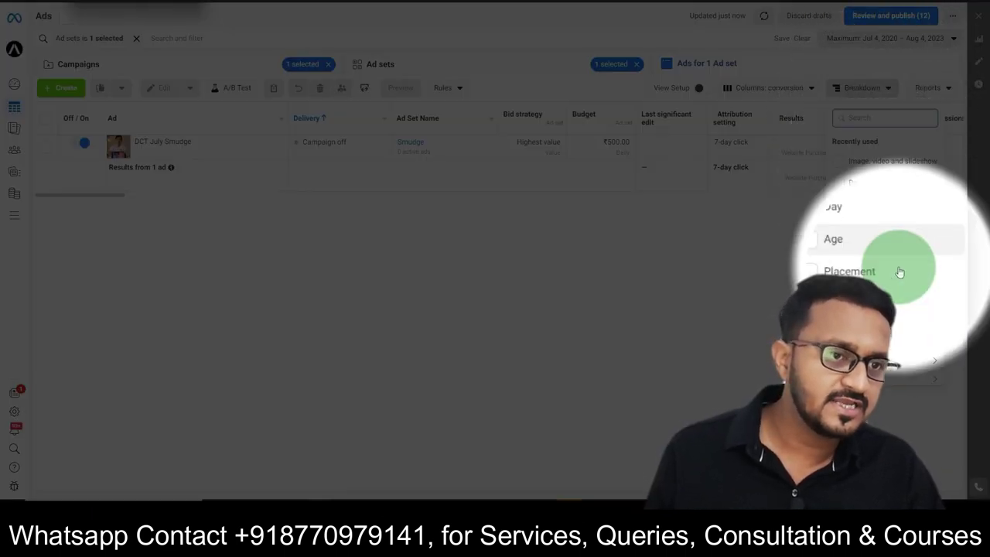
mouse_move(870, 383)
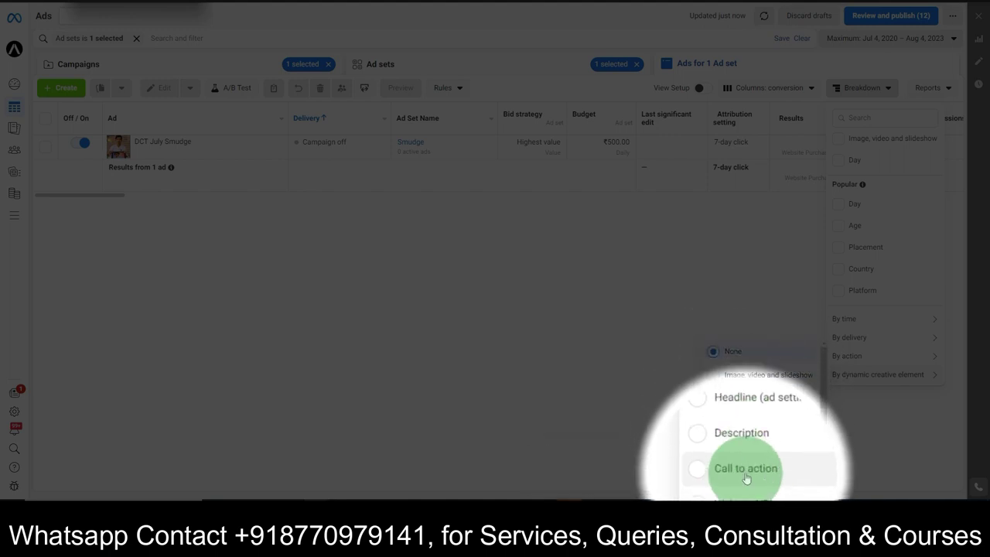
click(749, 381)
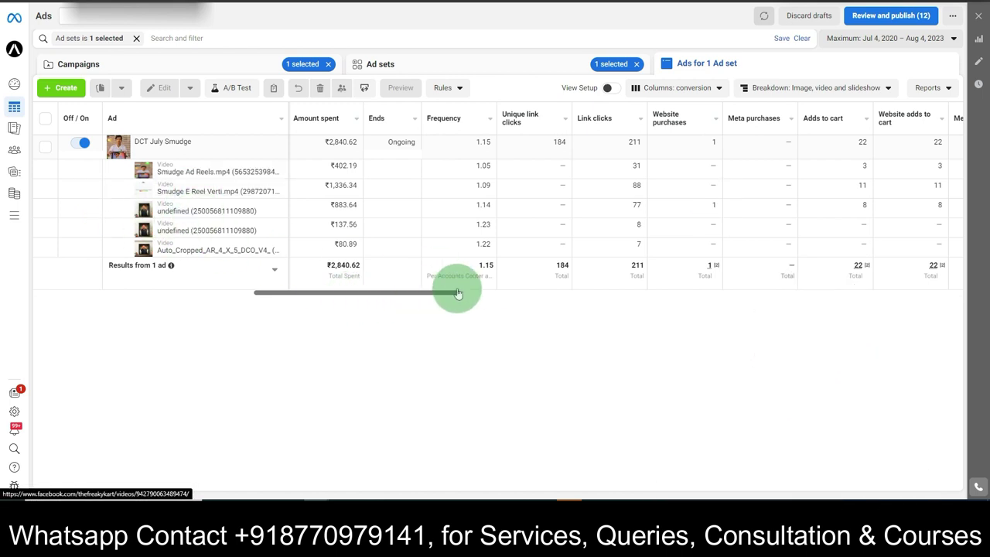
Switch the ad results breakdown to the dynamic creative element Call to action.
click(778, 90)
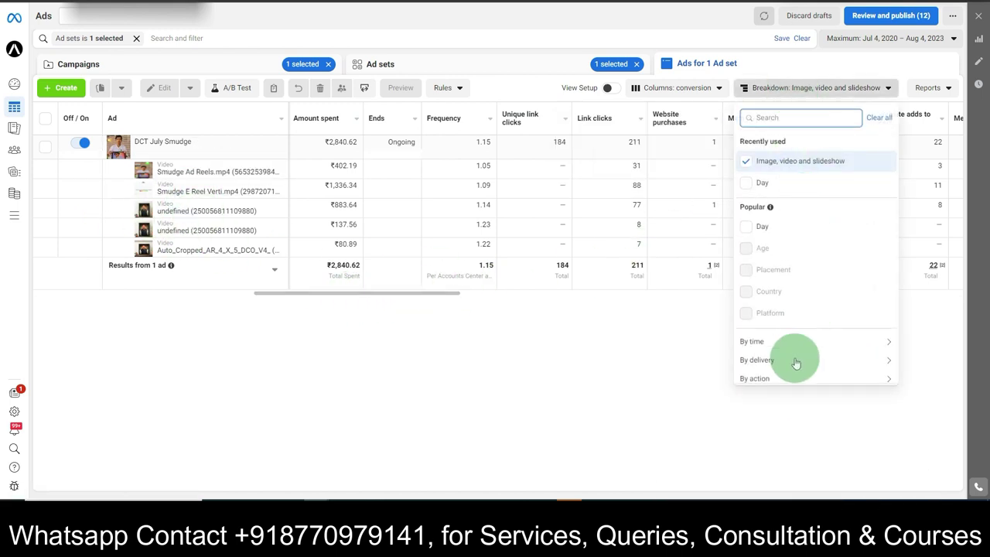
scroll(796, 363, down, 1)
mouse_move(773, 377)
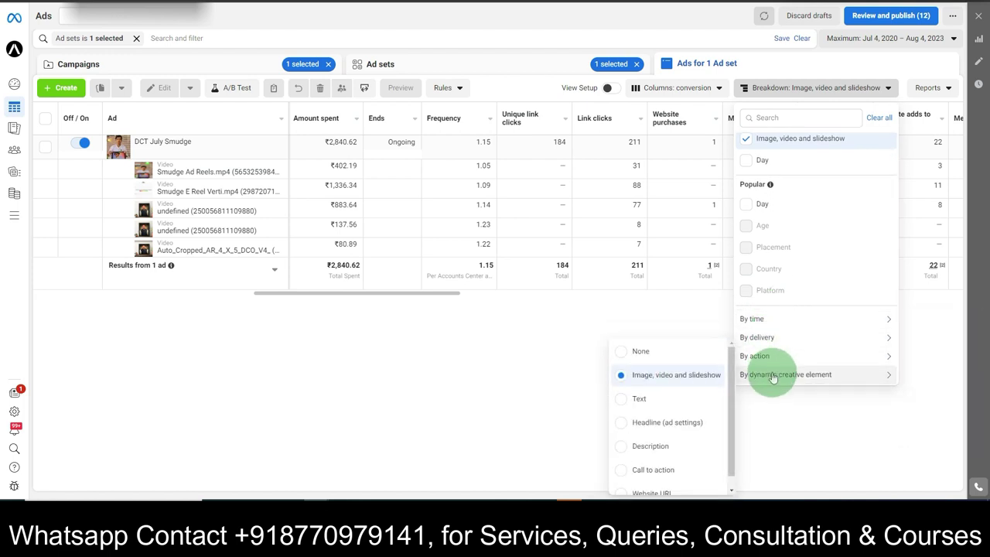
click(642, 469)
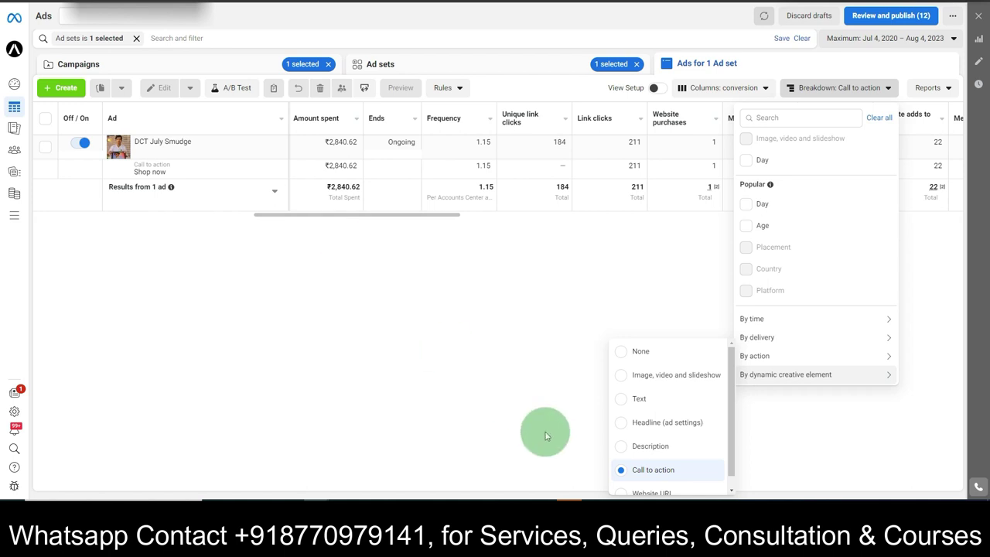
Break down the ad results by the Text element, followed by Headline (ad settings), to compare the variations.
click(639, 401)
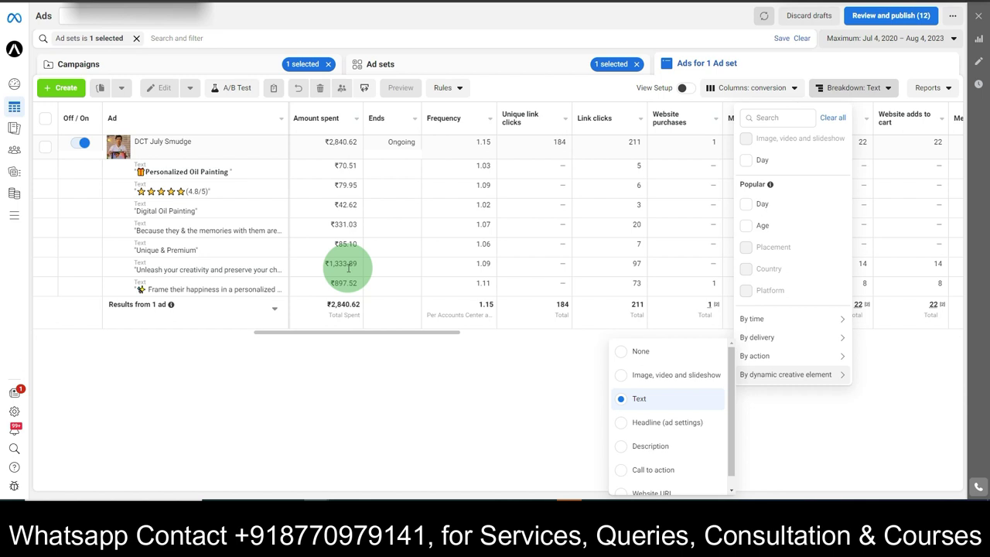
click(642, 423)
click(305, 341)
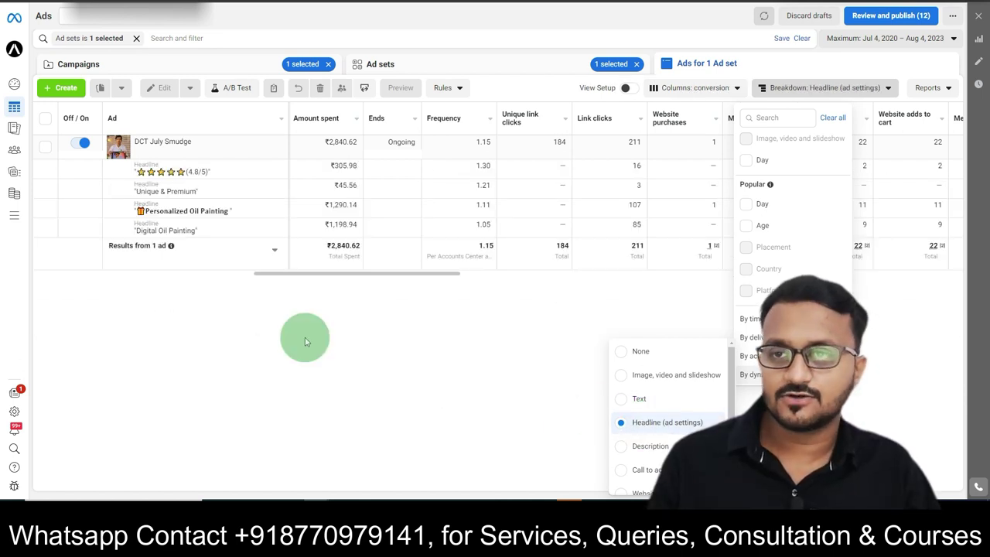